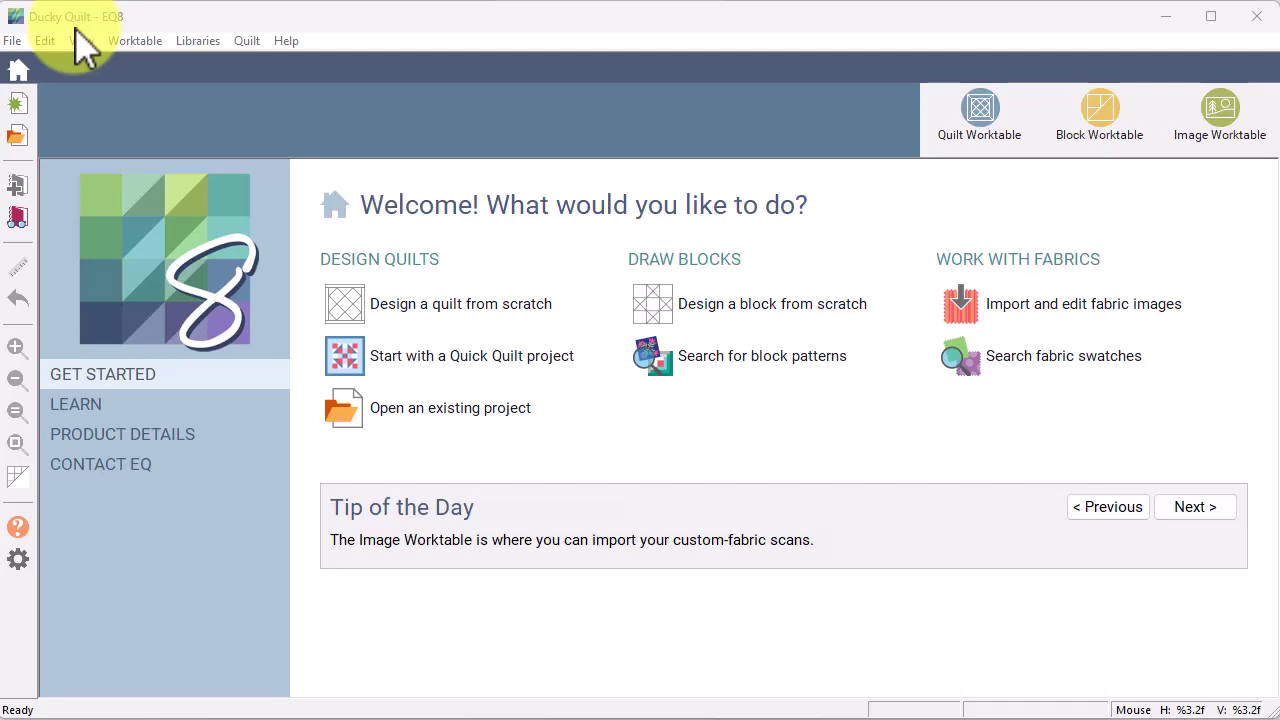
Step: Look through the project's sketchbook of blocks, then close it
left_click(18, 218)
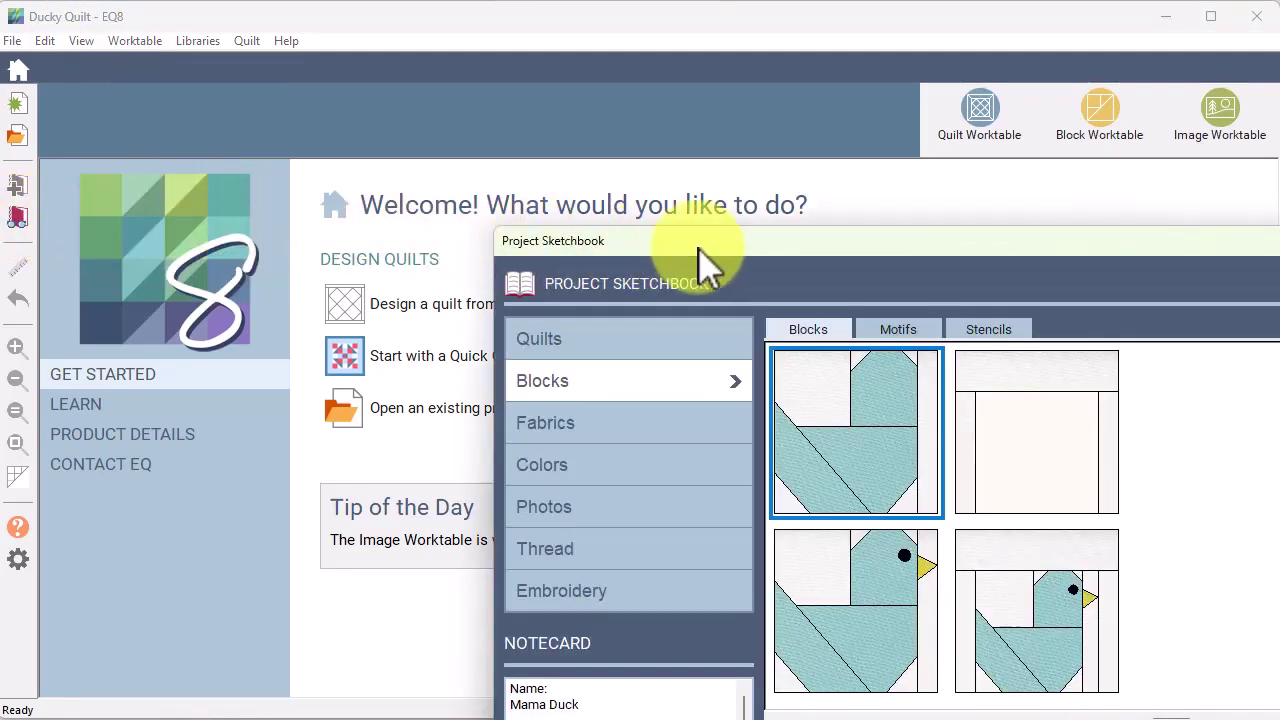
left_click_drag(698, 246, 598, 127)
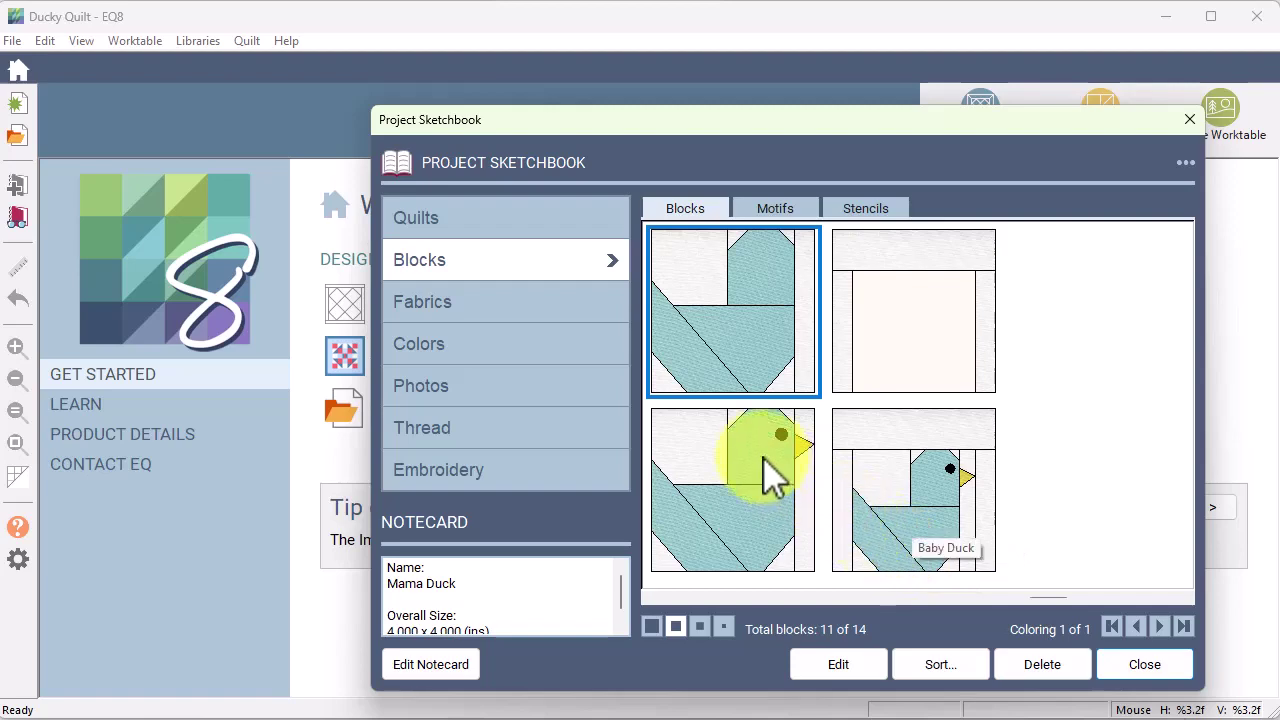
left_click(1160, 668)
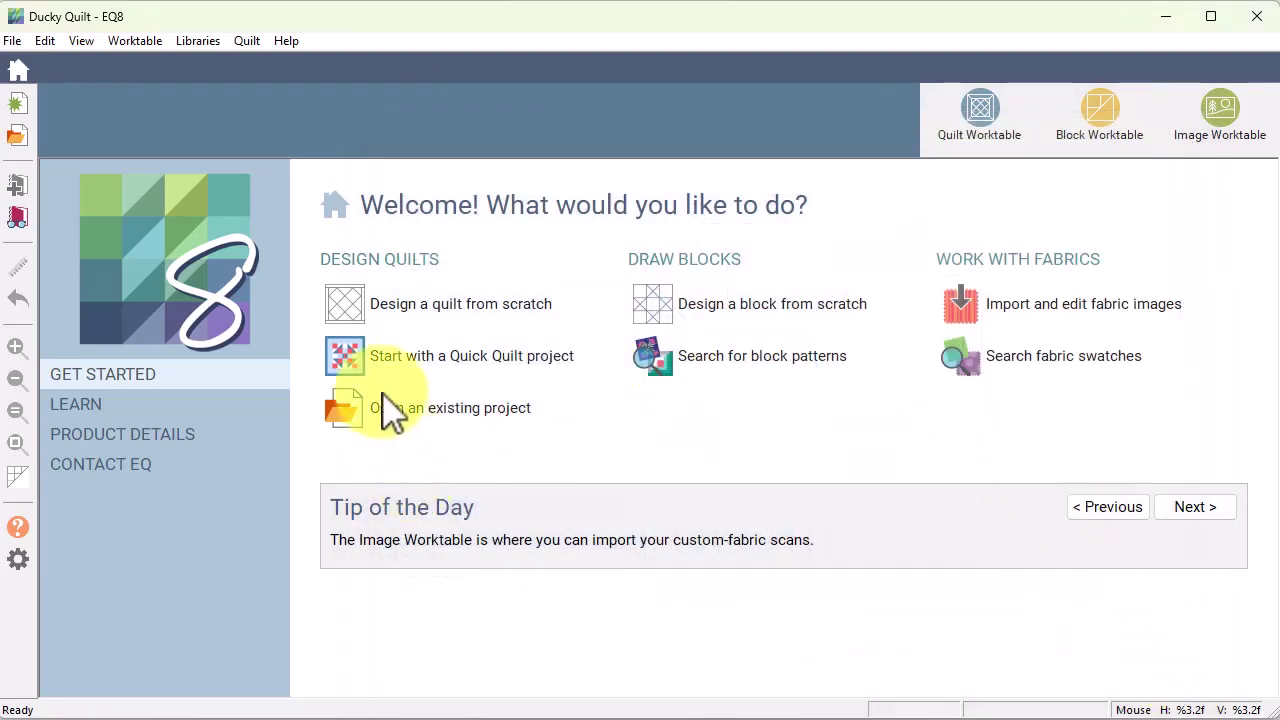
Step: Start a new quilt from scratch with a 1 x 1 block layout and 15-inch block width
left_click(360, 320)
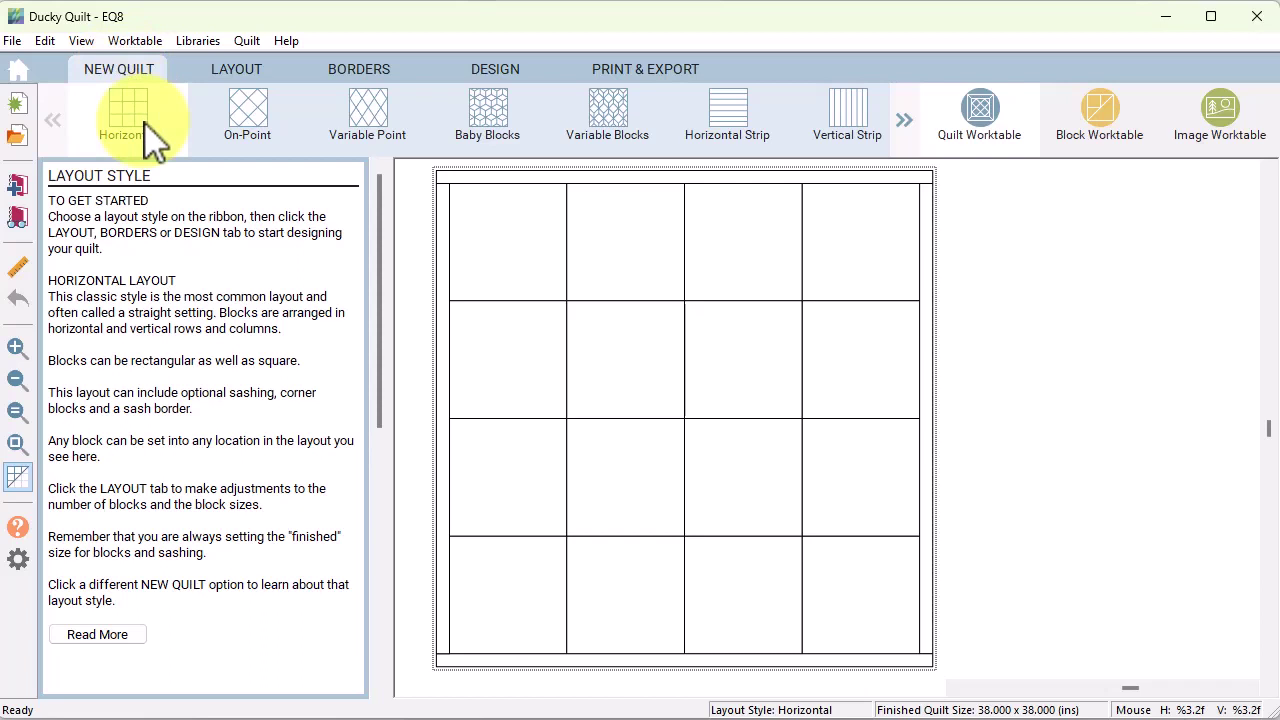
left_click(238, 68)
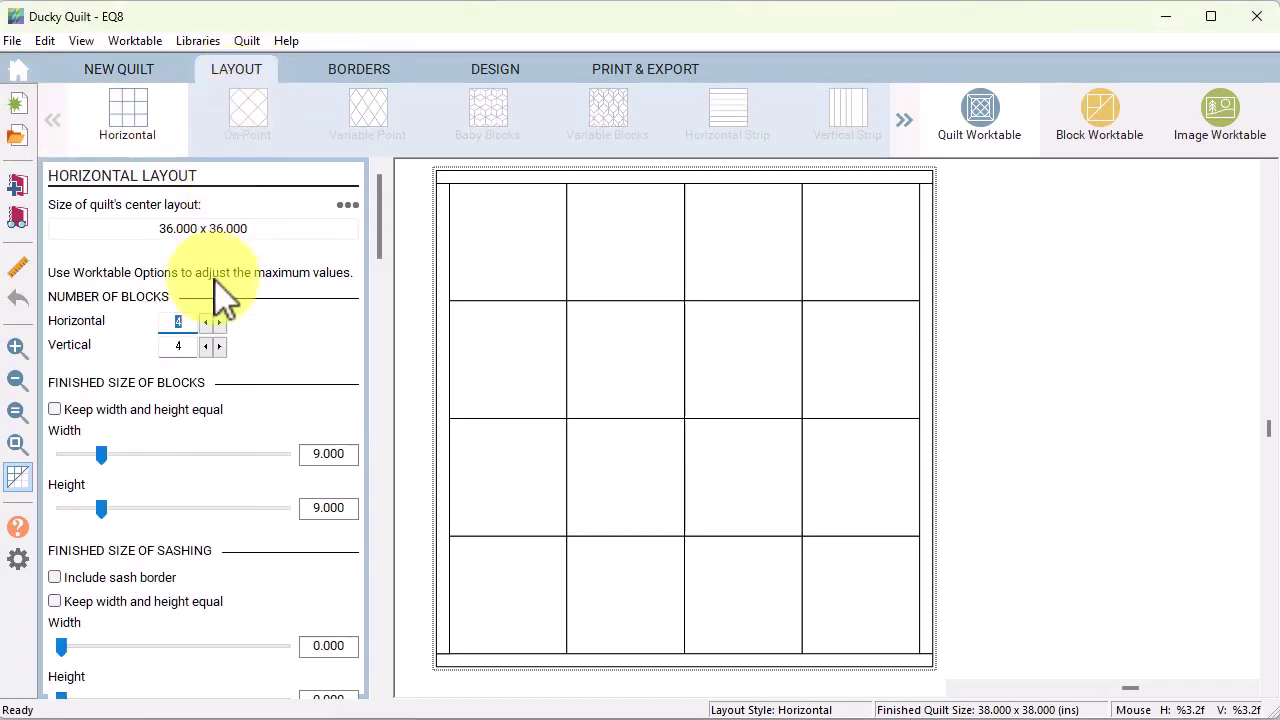
left_click(205, 322)
left_click(205, 322)
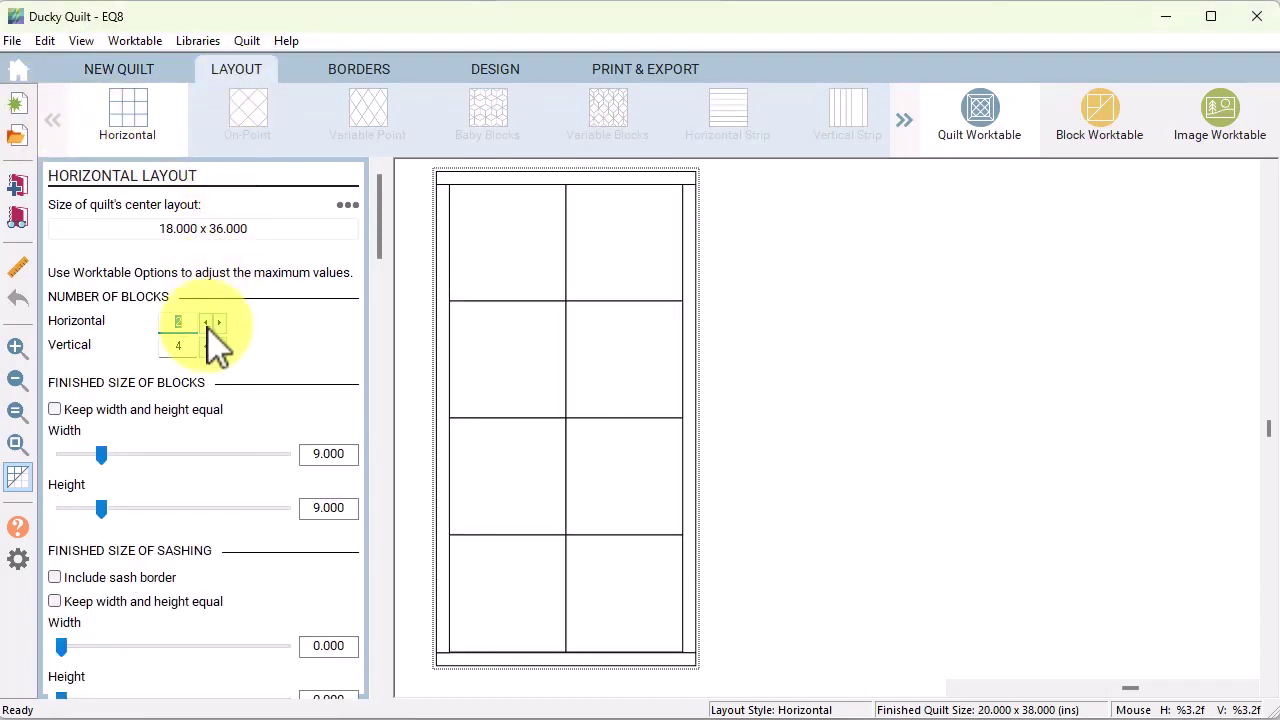
left_click(205, 322)
left_click(206, 345)
left_click(206, 345)
left_click(206, 345)
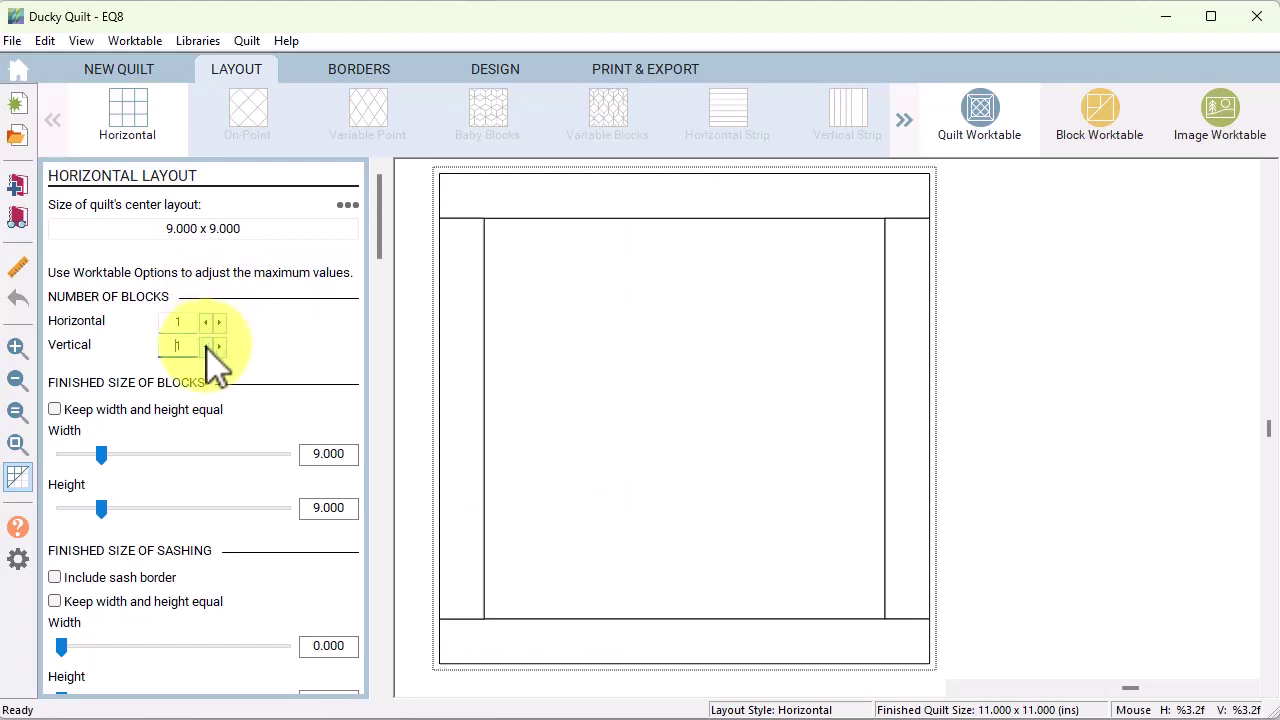
left_click(310, 455)
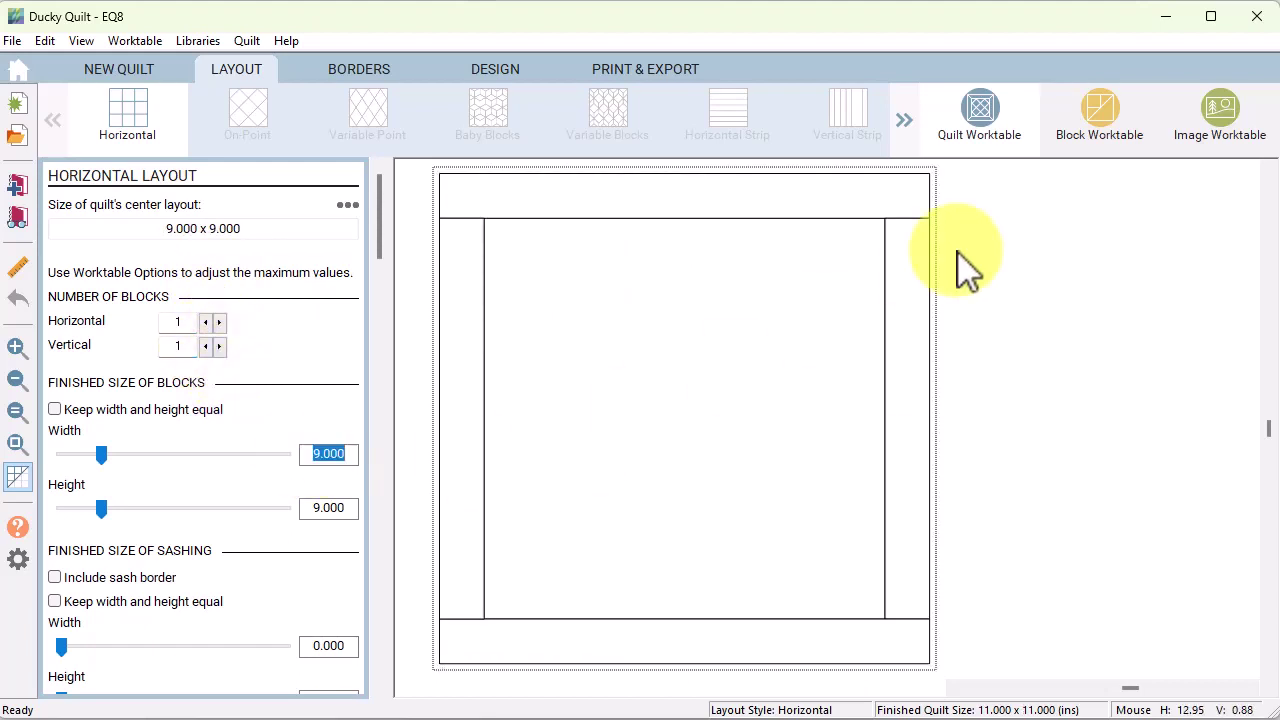
type("15")
key("Tab")
Step: Set the block height to 15, then start a notecard search of the block library
type("15")
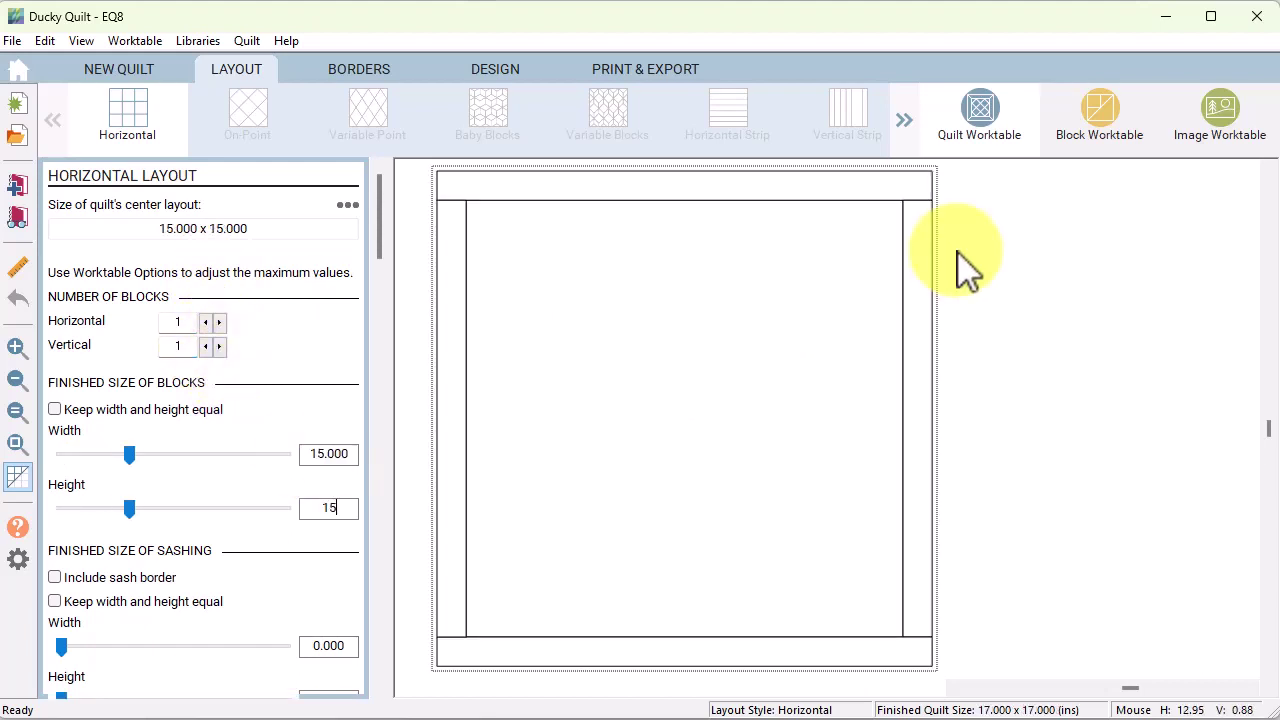
left_click(505, 80)
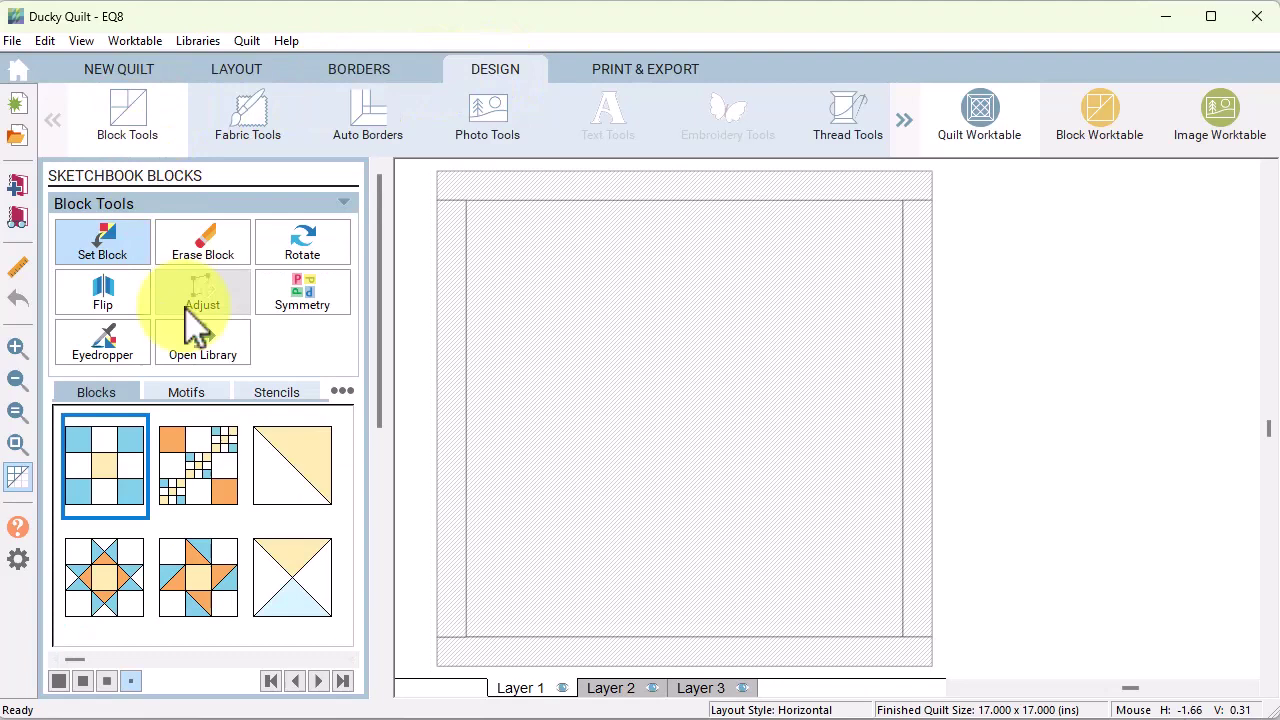
left_click(190, 352)
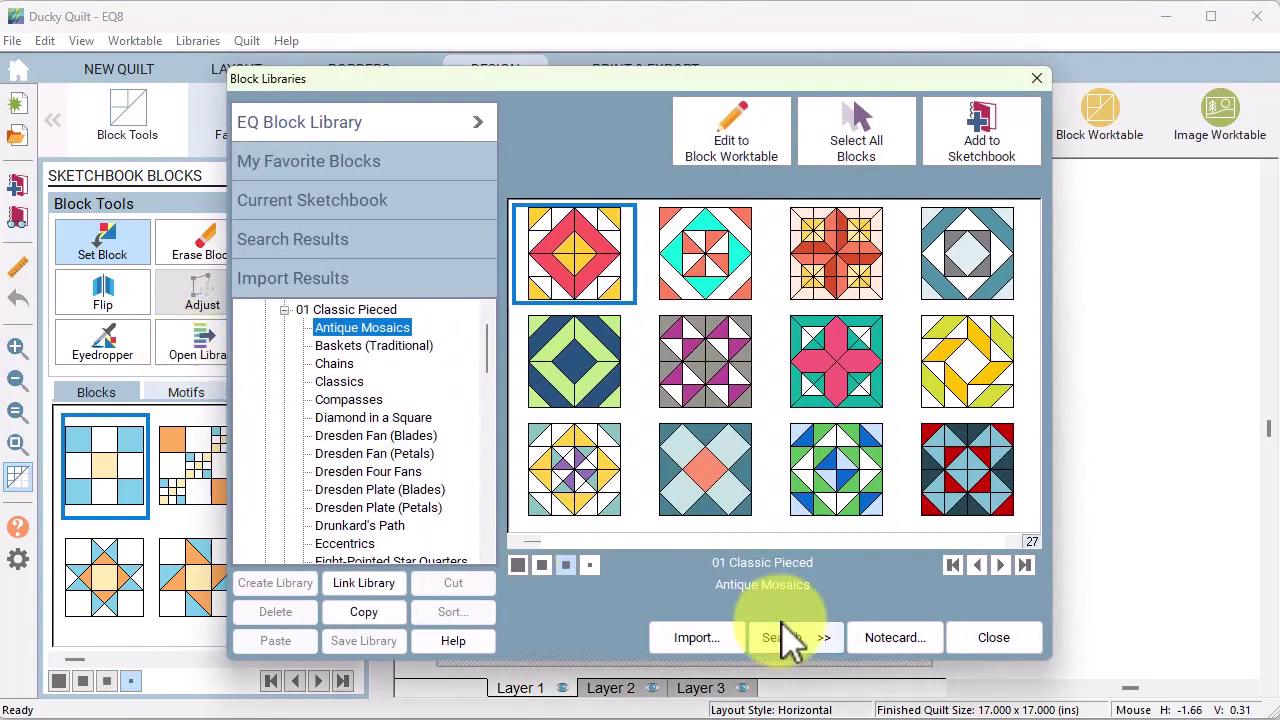
left_click(806, 638)
left_click(912, 636)
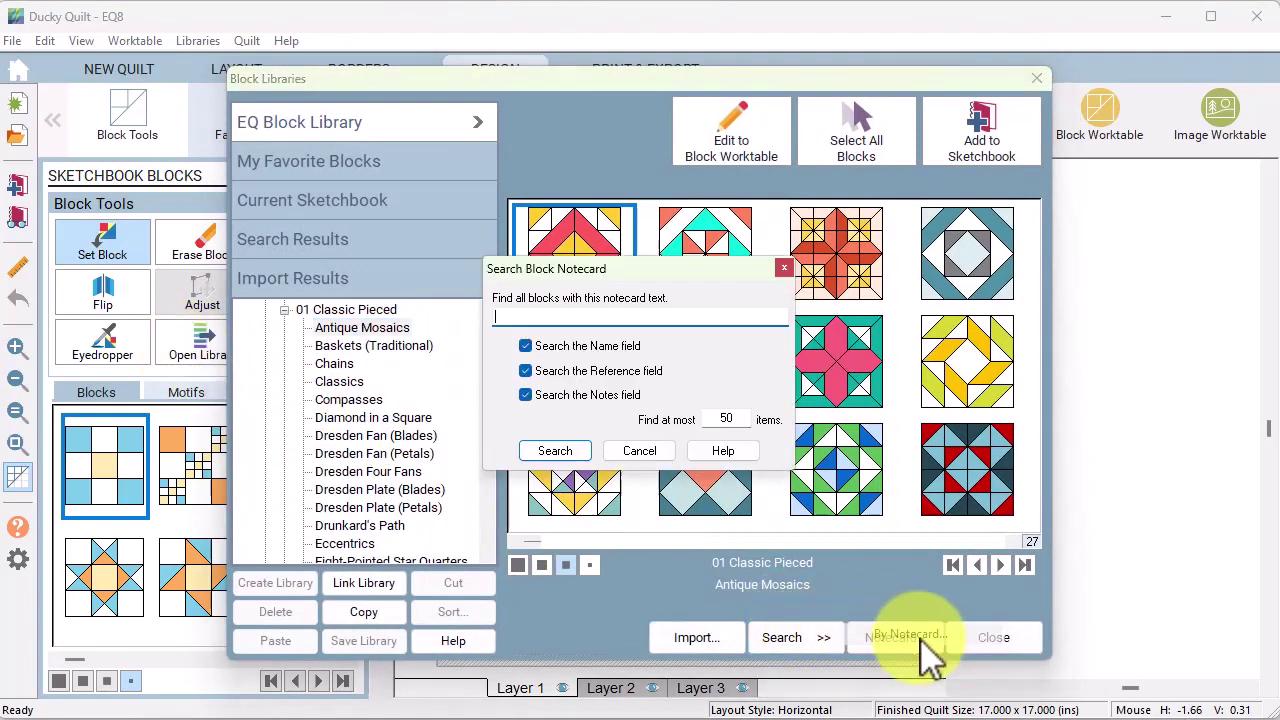
Step: Search block notecards for 'Goose in the Pond'
type("Goose in a Pond")
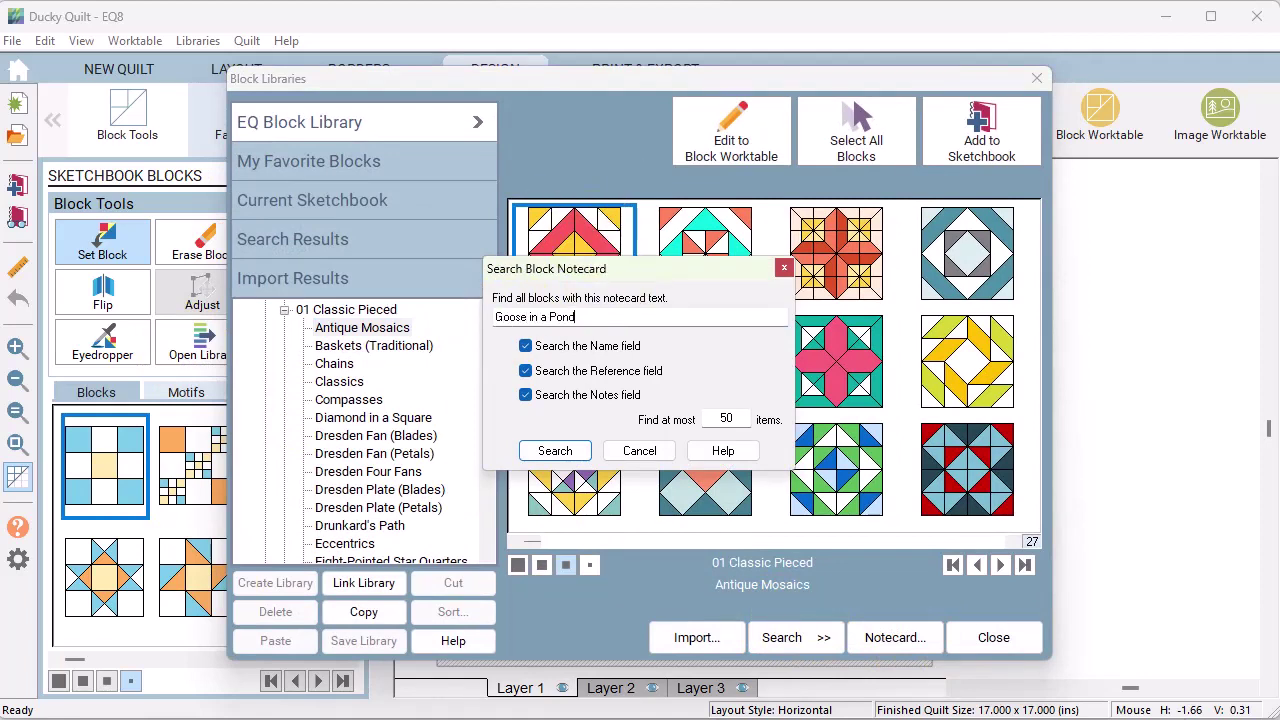
double_click(563, 317)
type("the")
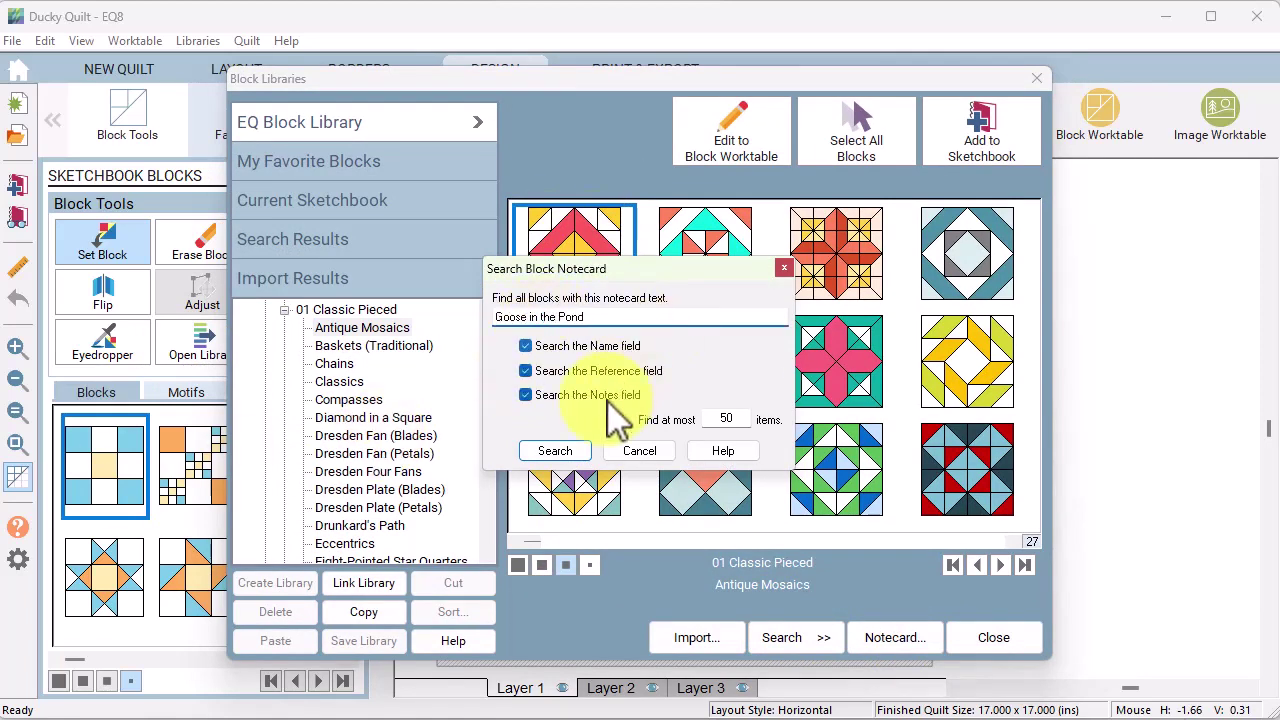
left_click(565, 452)
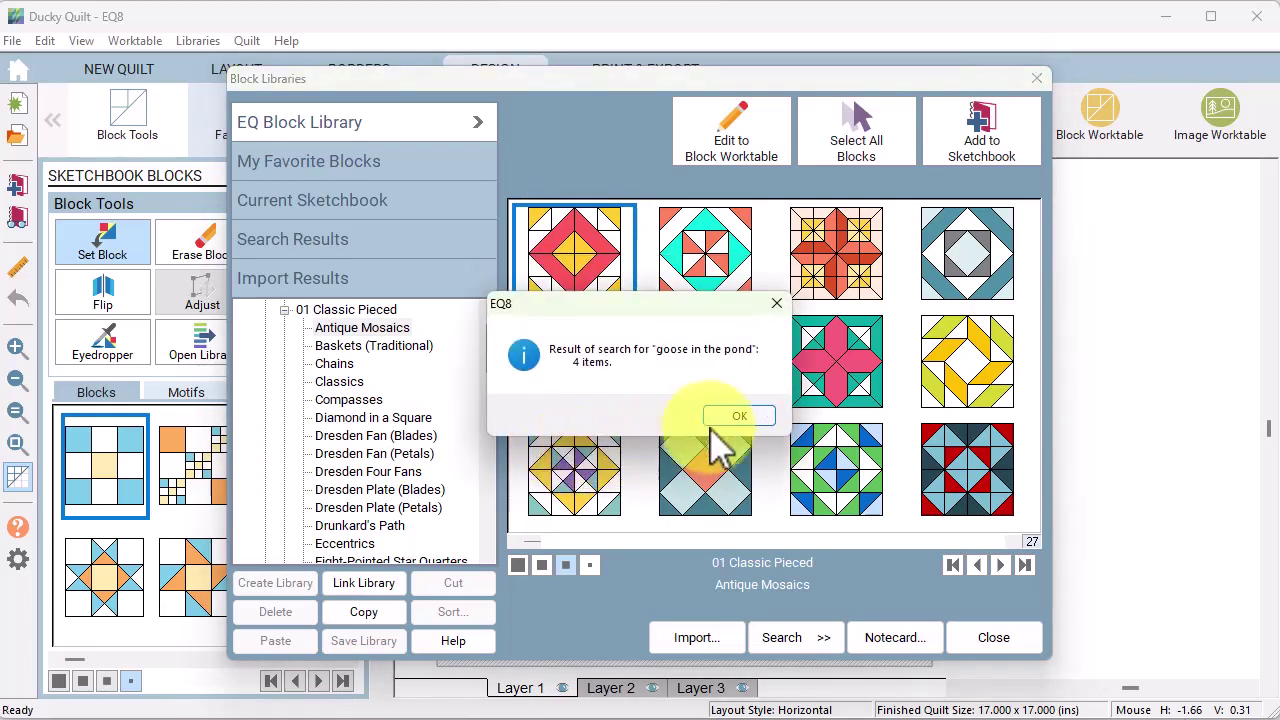
left_click(724, 414)
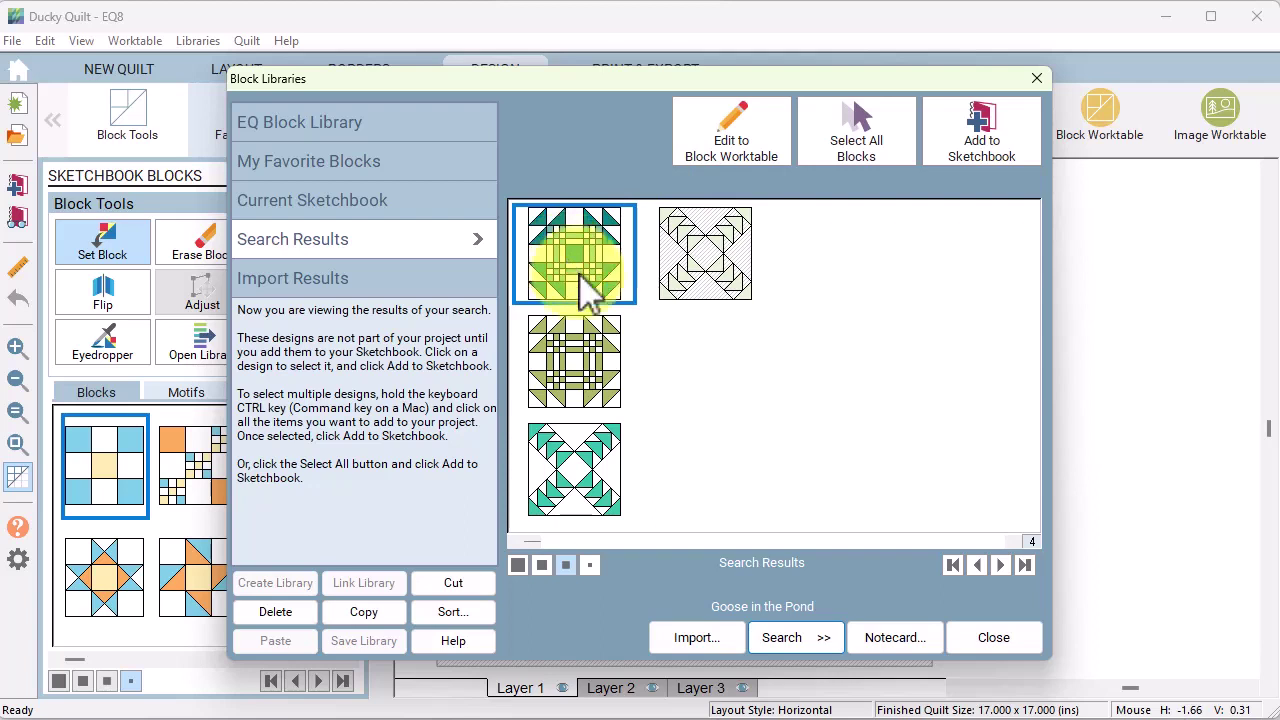
Step: Check the Goose in the Pond notecard and add the block to the sketchbook
left_click(892, 637)
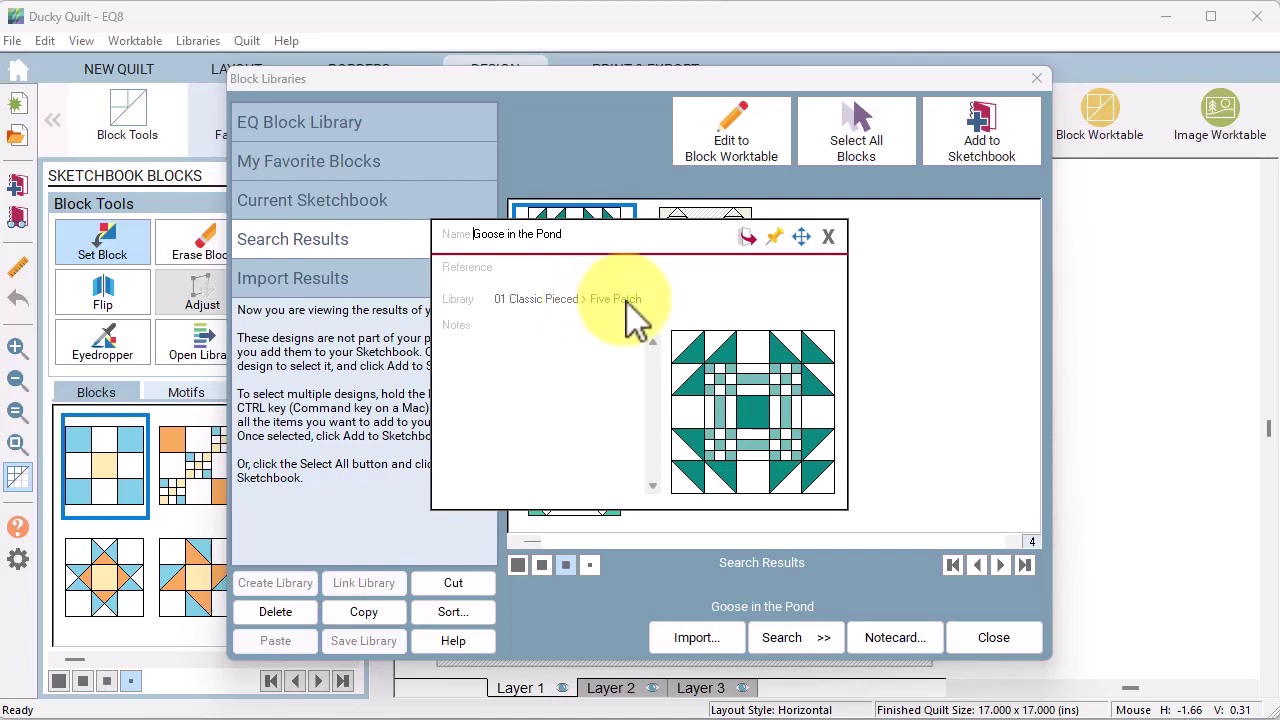
left_click(829, 237)
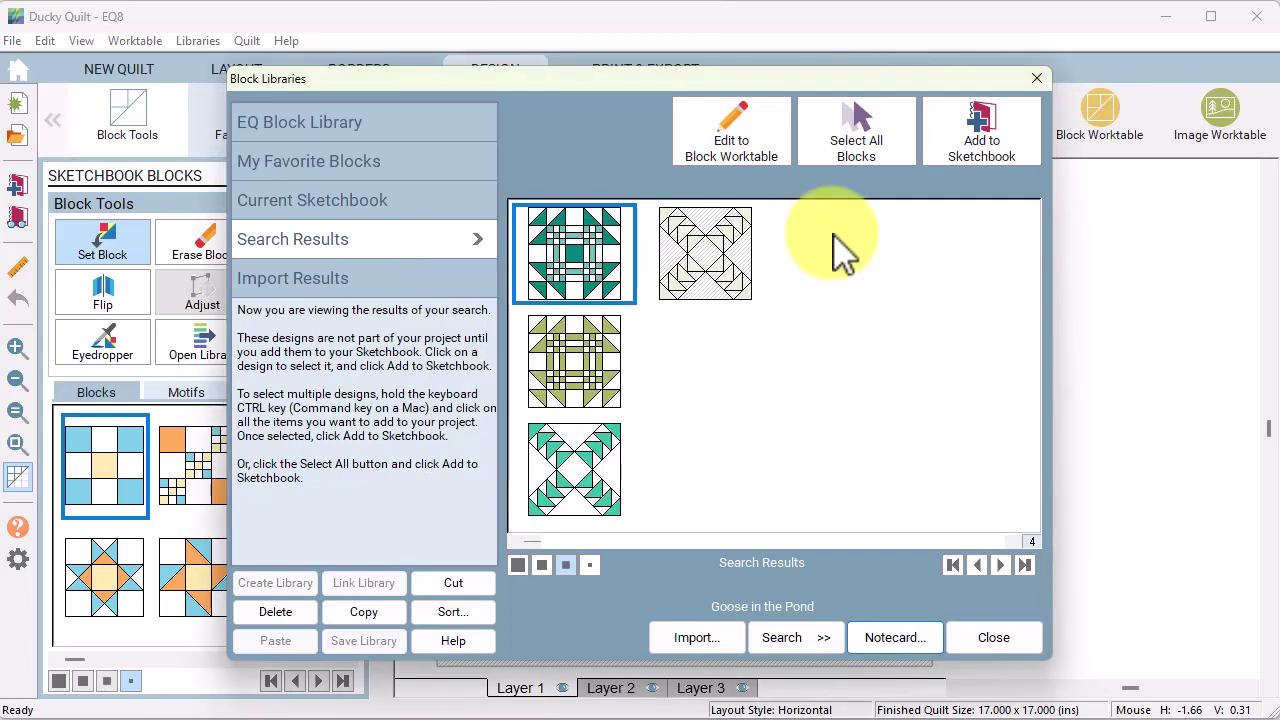
left_click(990, 143)
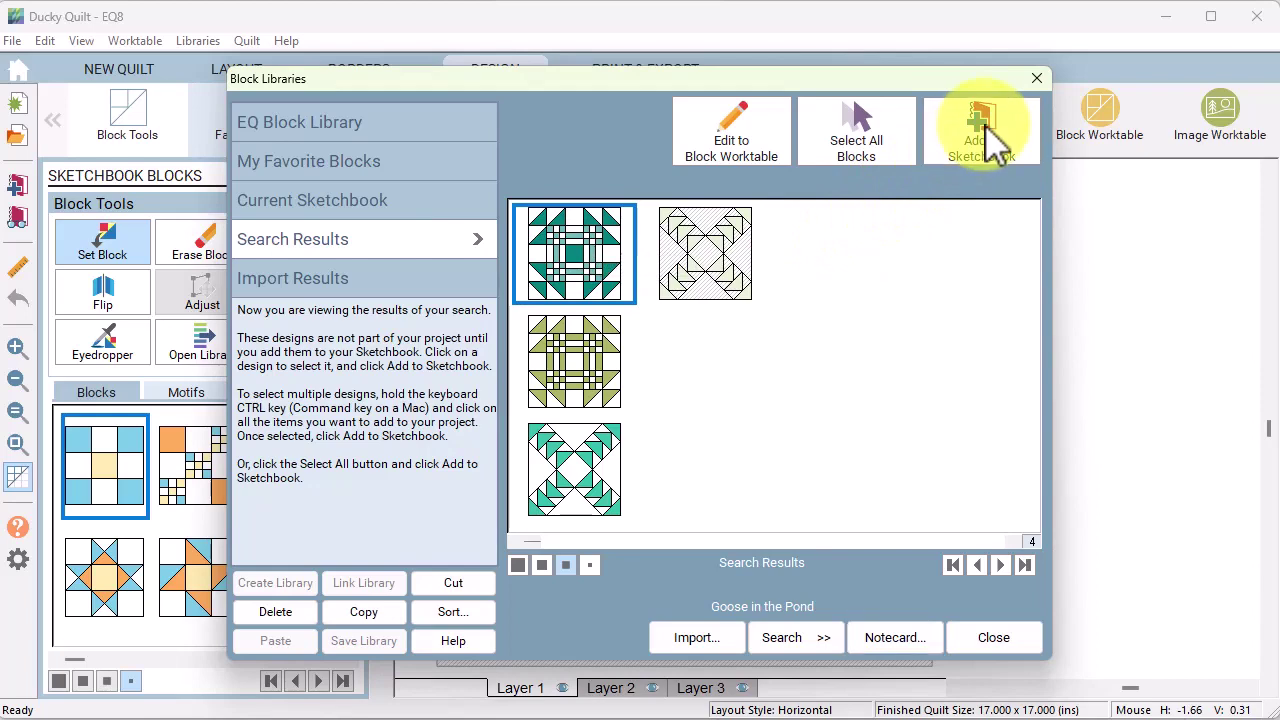
left_click(998, 640)
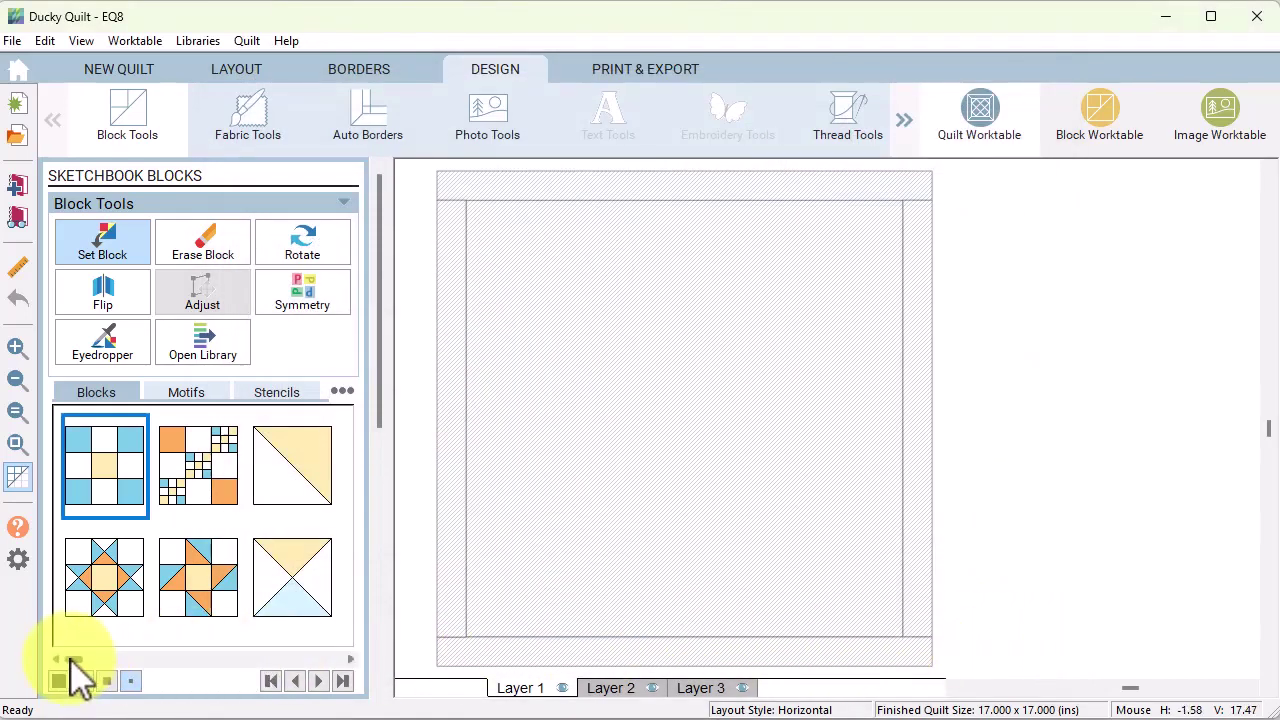
Step: Place the Goose in the Pond block in the quilt centre
left_click_drag(70, 659, 351, 659)
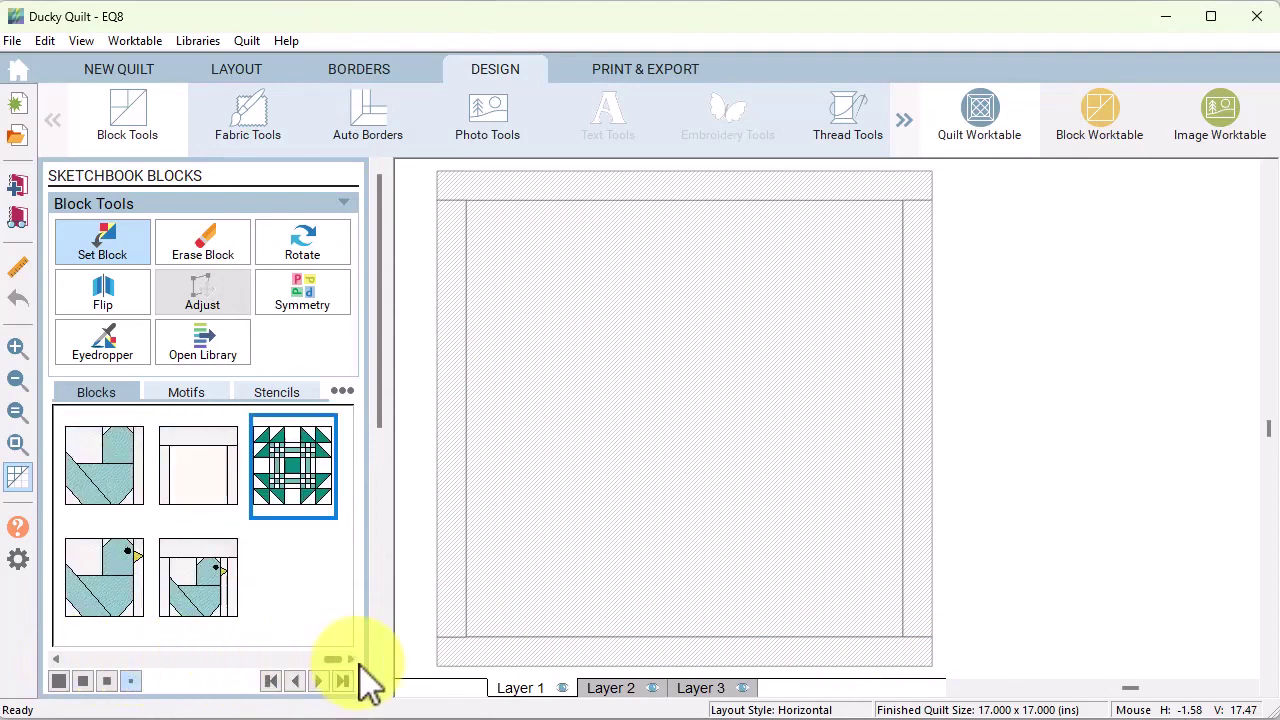
left_click(306, 465)
left_click(632, 385)
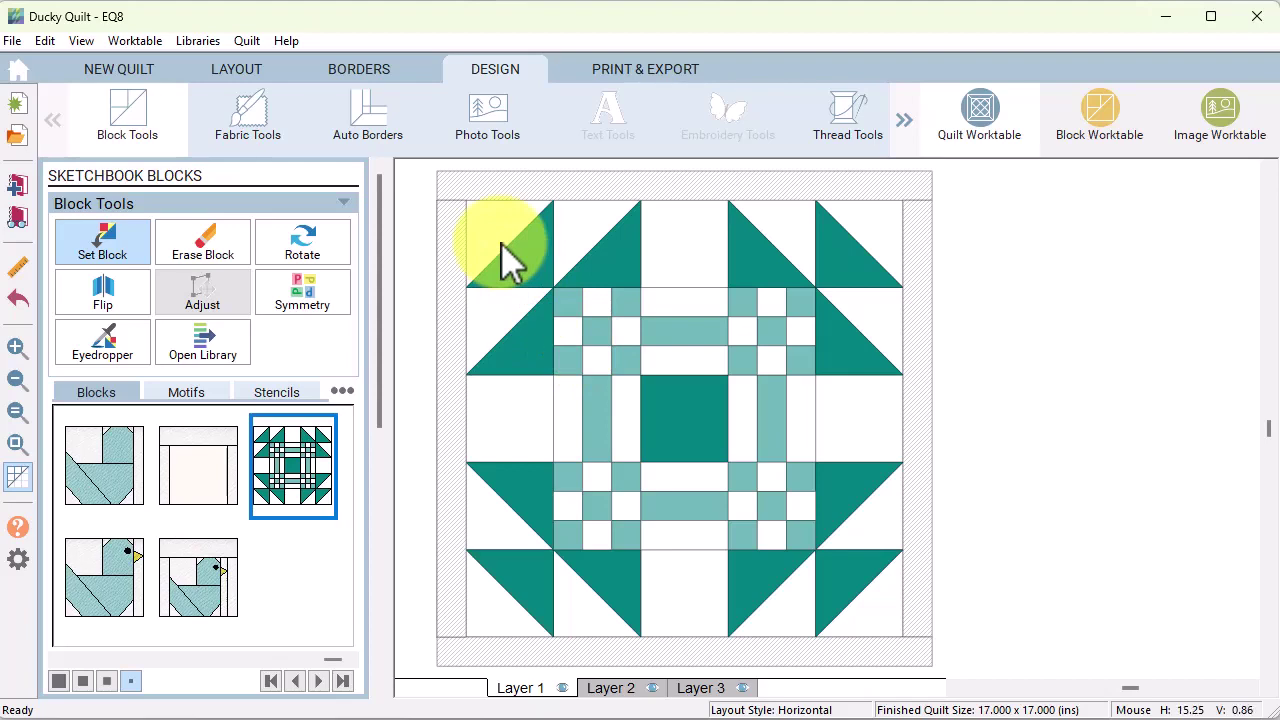
Step: Spray the teal patches with light aqua fabrics and the white patches with a light textured fabric
left_click(247, 115)
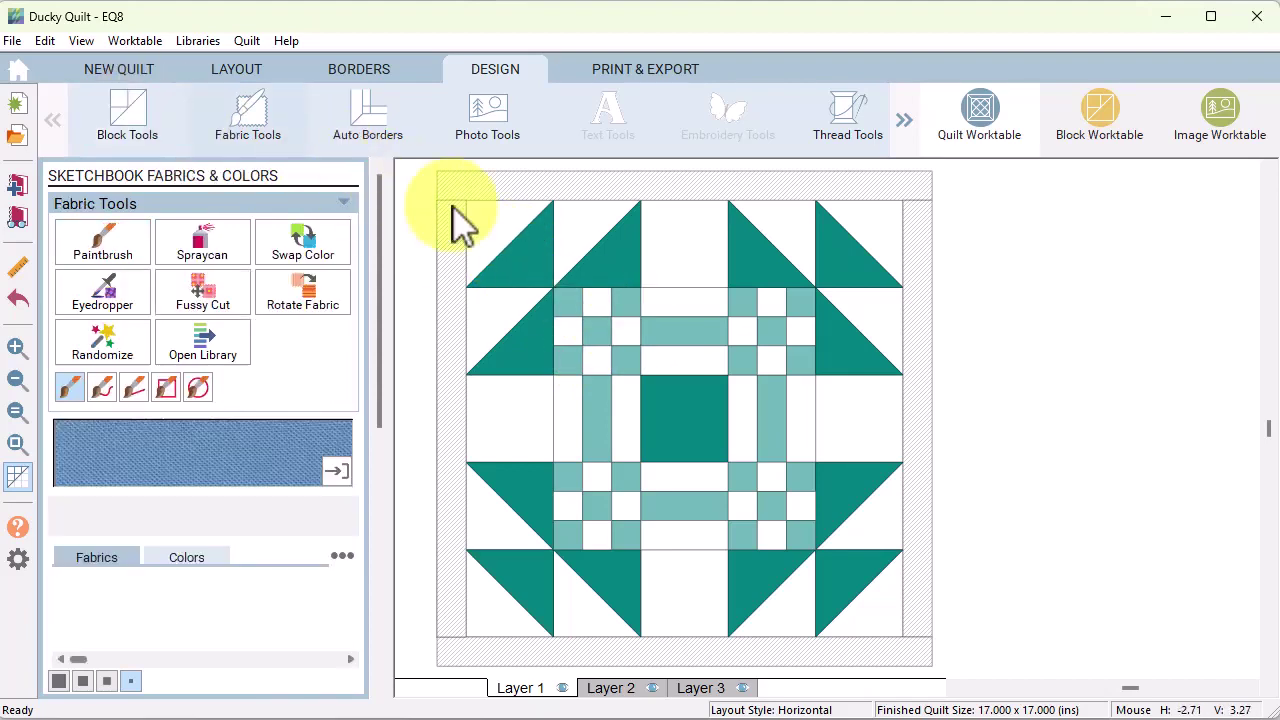
left_click(202, 245)
left_click(514, 245)
left_click(714, 329)
left_click(171, 629)
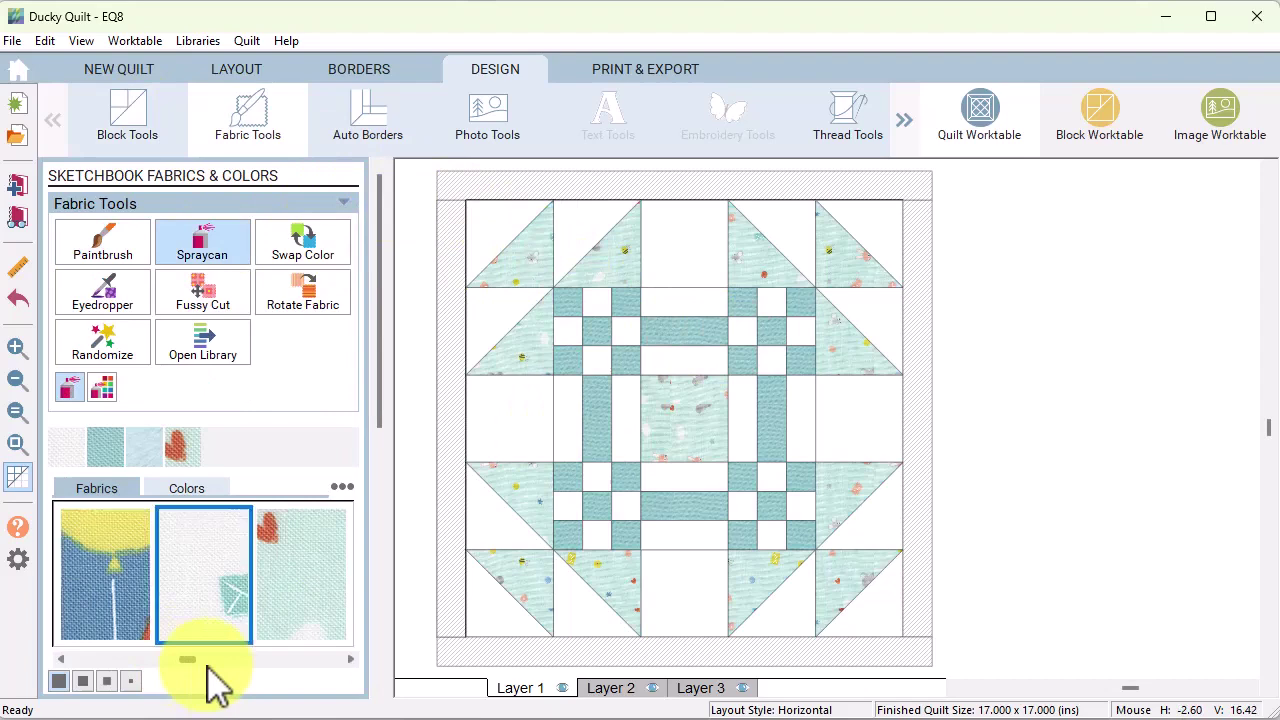
left_click(210, 660)
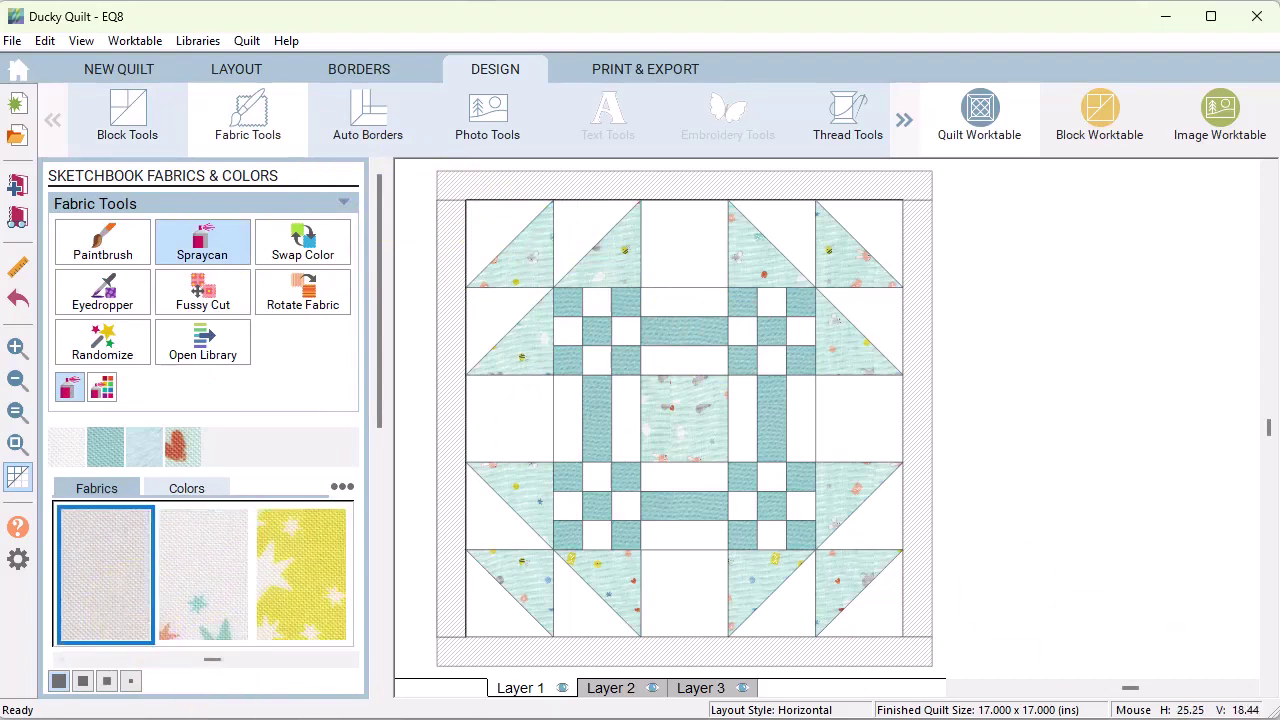
left_click(684, 585)
Step: Set the first border width to 0.5 inch
left_click(365, 64)
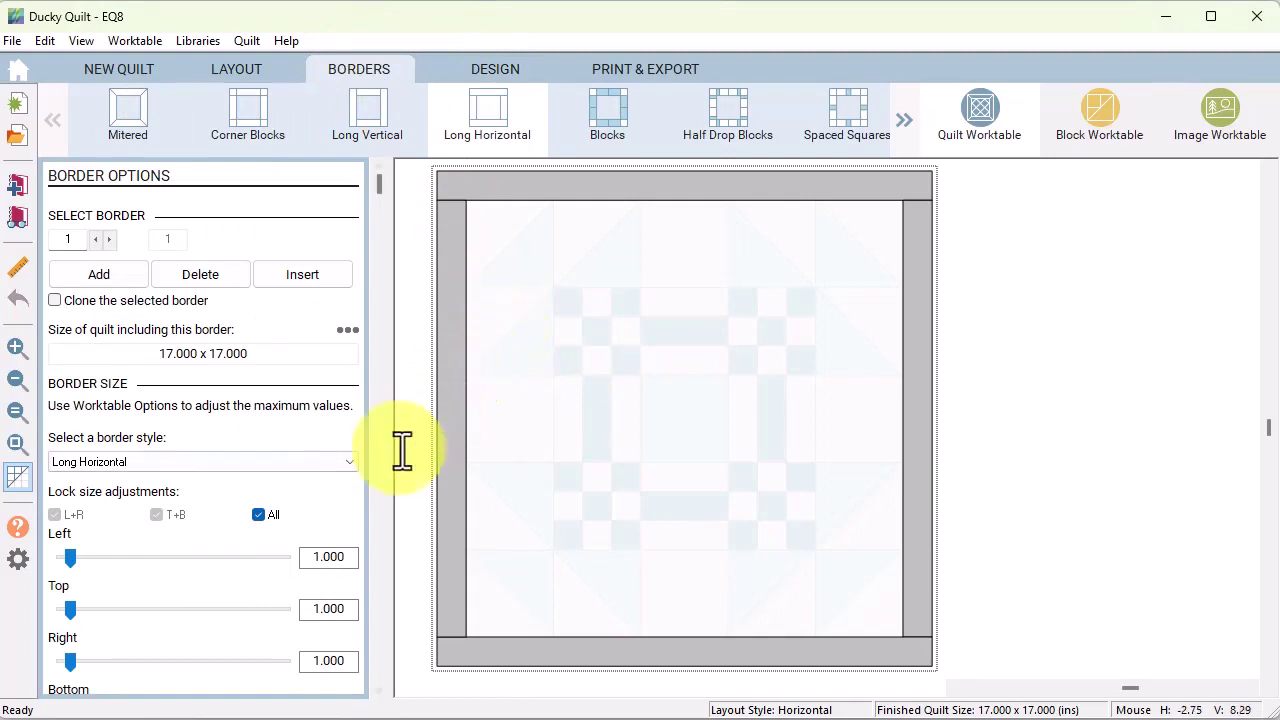
left_click(306, 563)
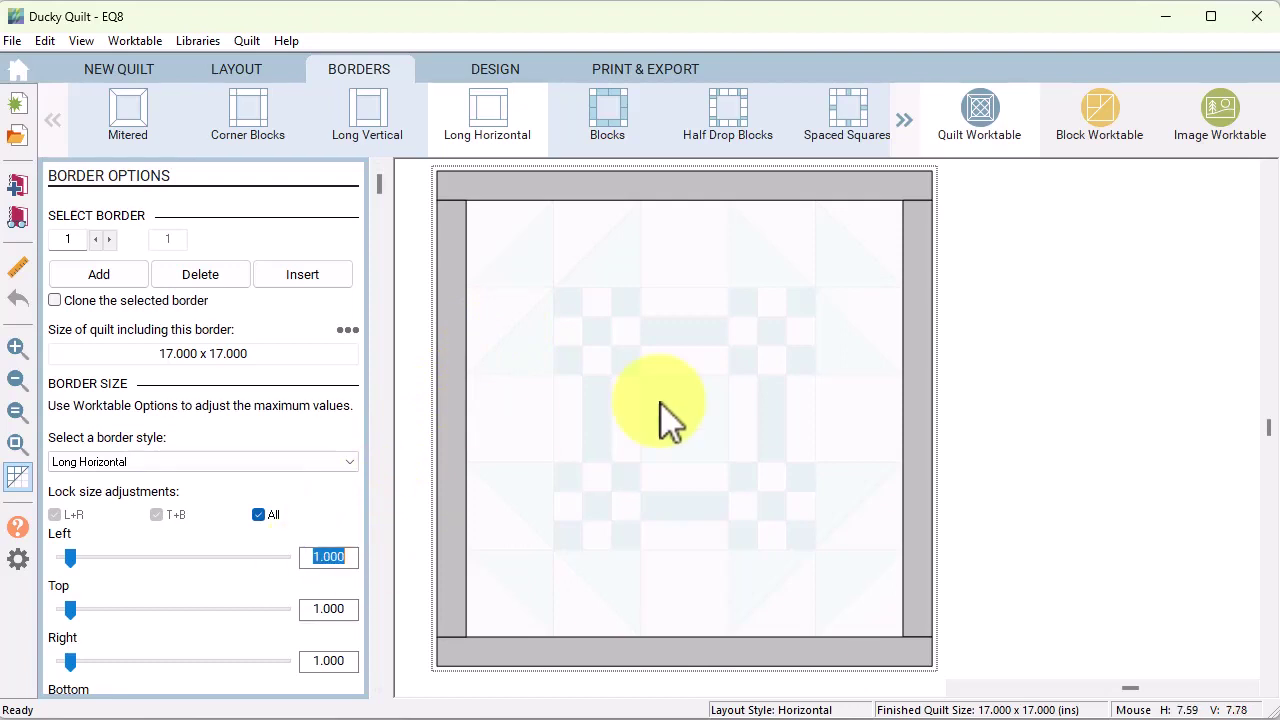
key("BackSpace")
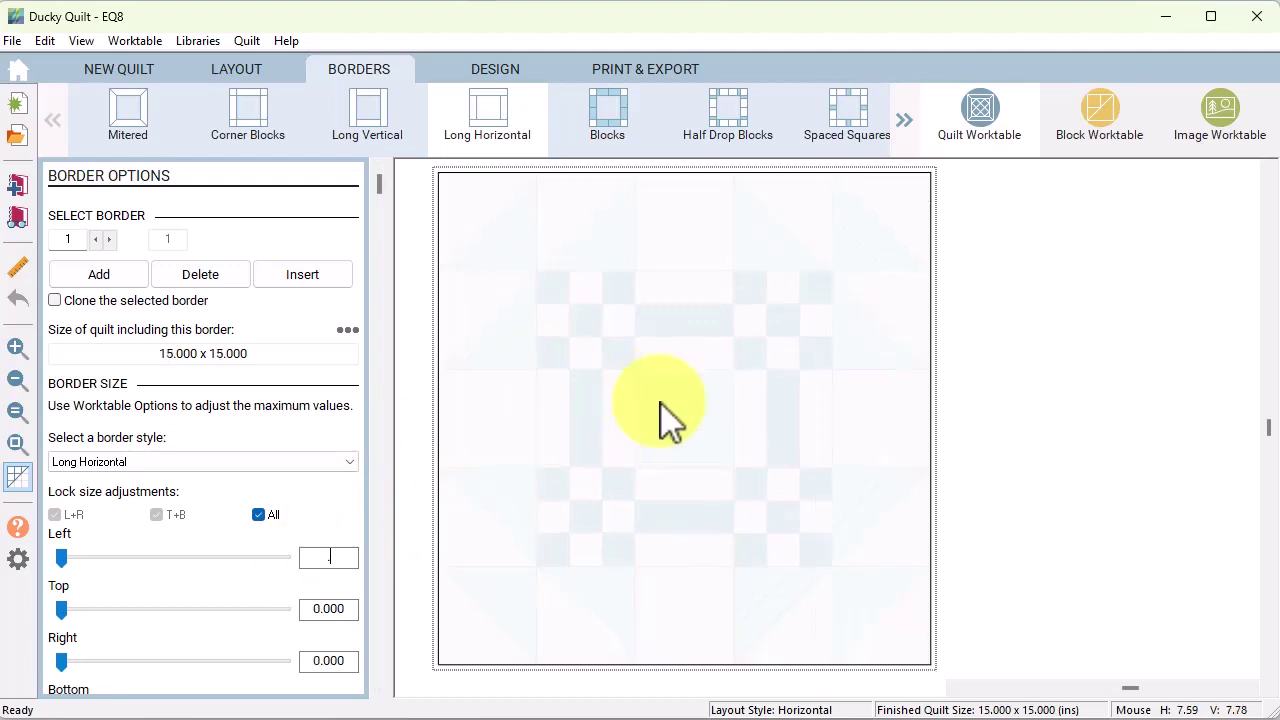
type(".5")
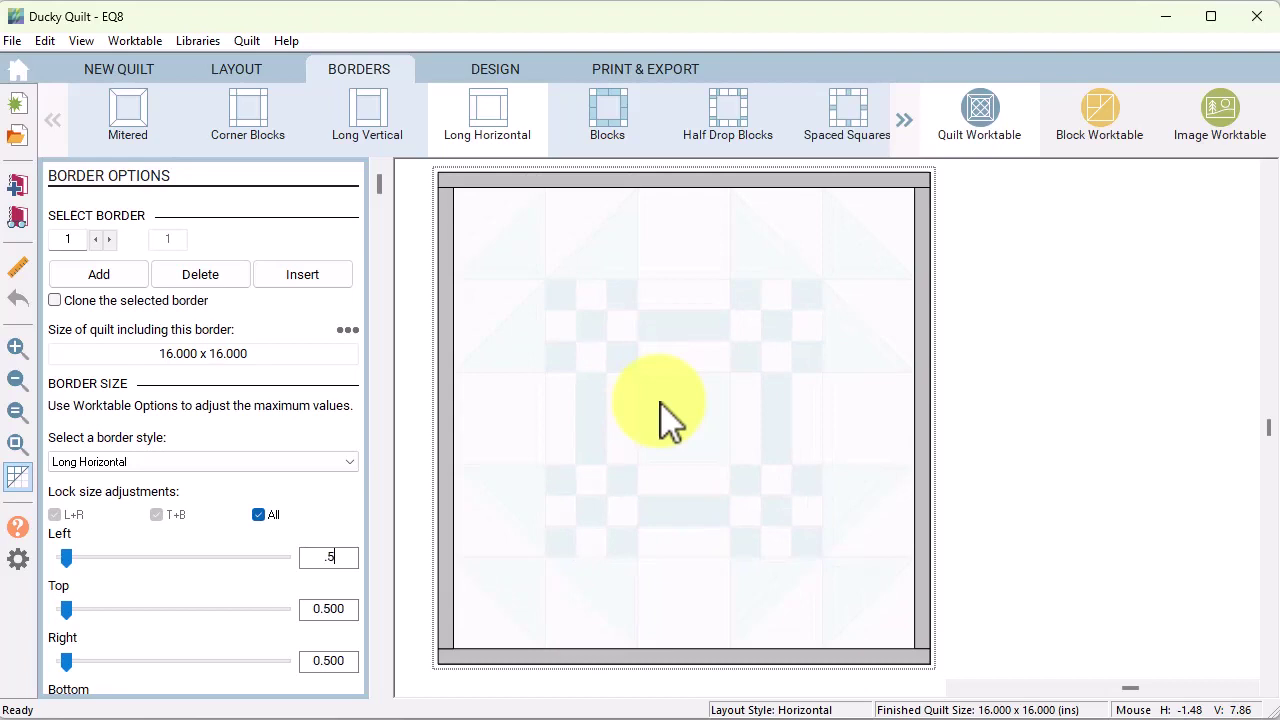
Step: Add a second border 4 inches wide
left_click(100, 276)
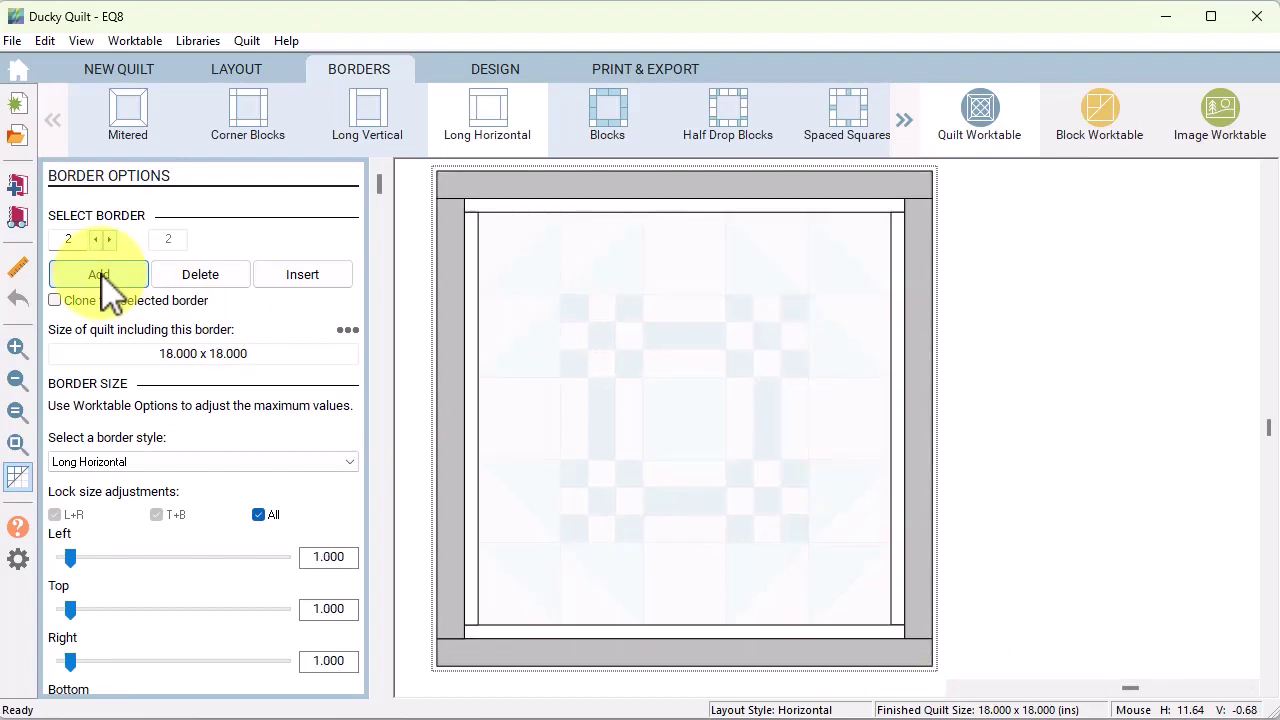
left_click(307, 558)
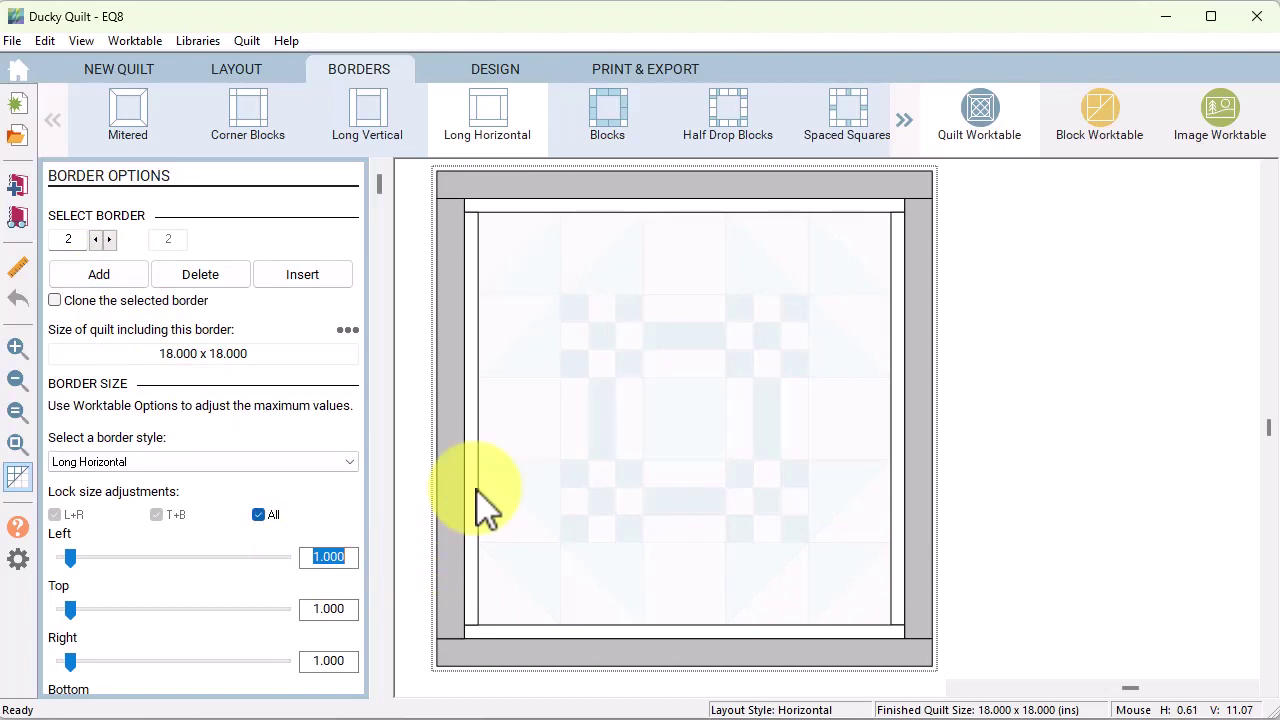
type("4")
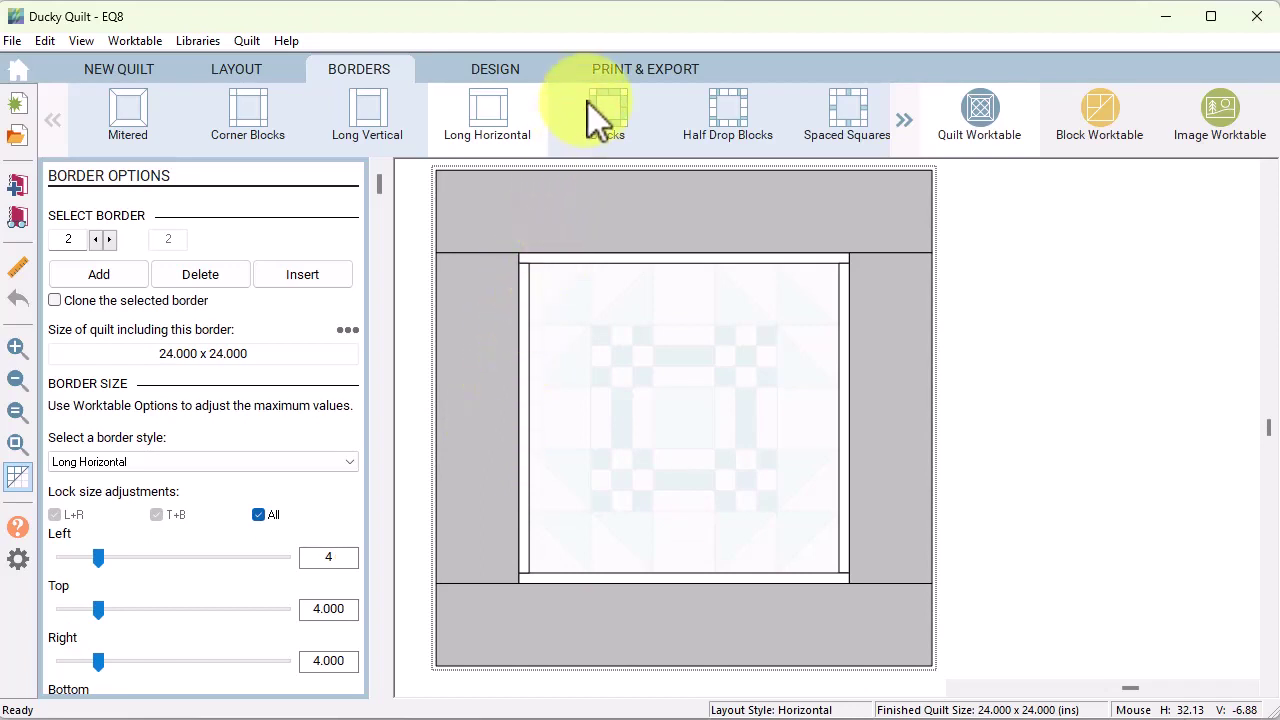
Step: Make border 2 a Blocks border with 4 blocks horizontally and 4 vertically
left_click(609, 143)
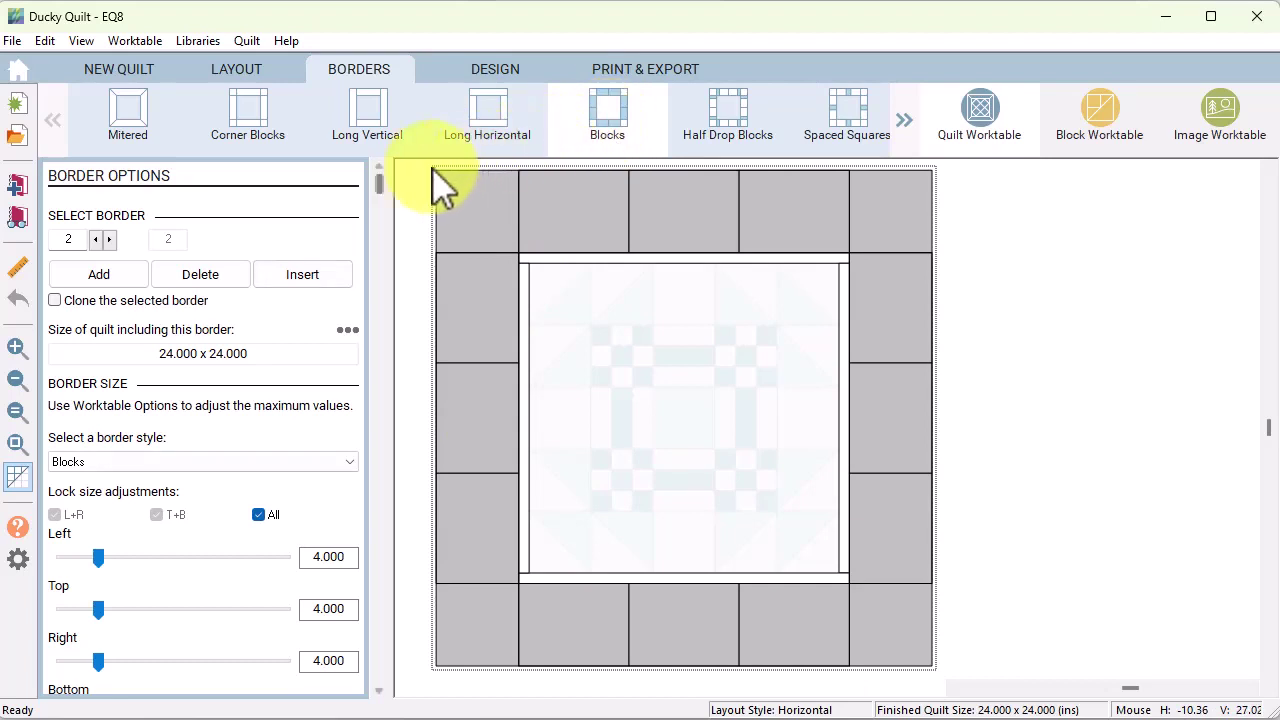
left_click_drag(379, 181, 366, 649)
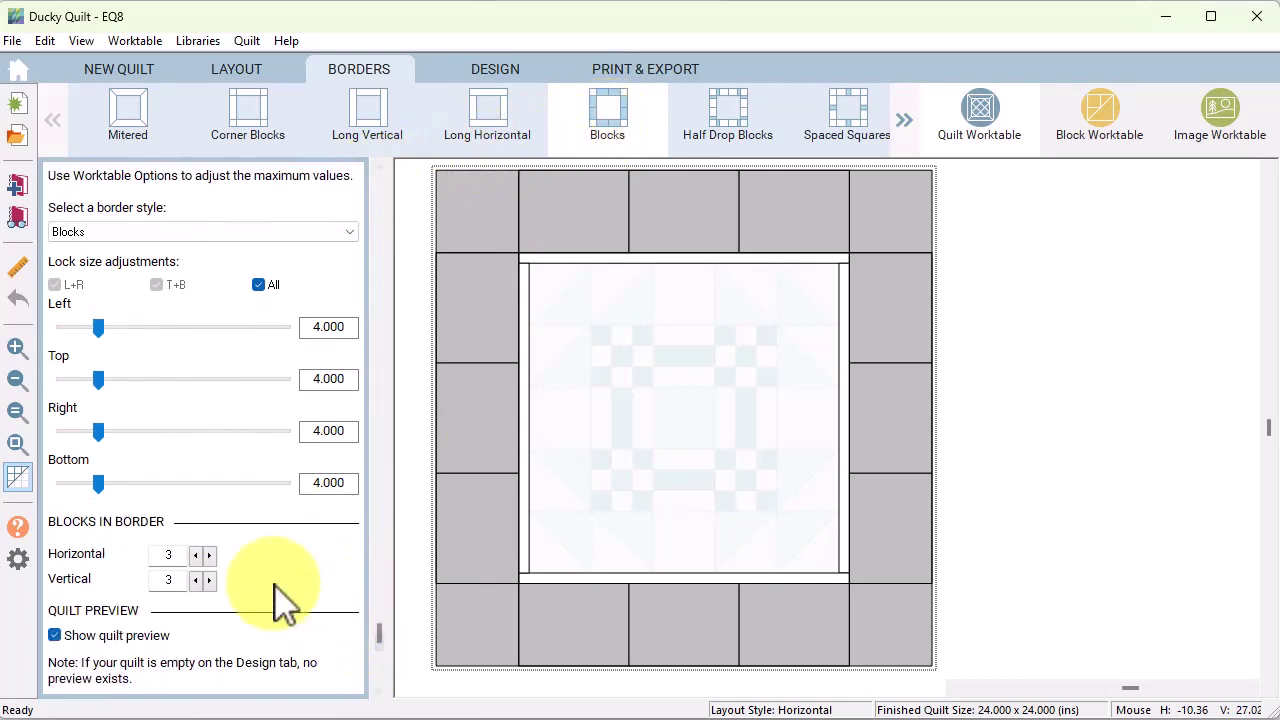
left_click(209, 555)
left_click(209, 580)
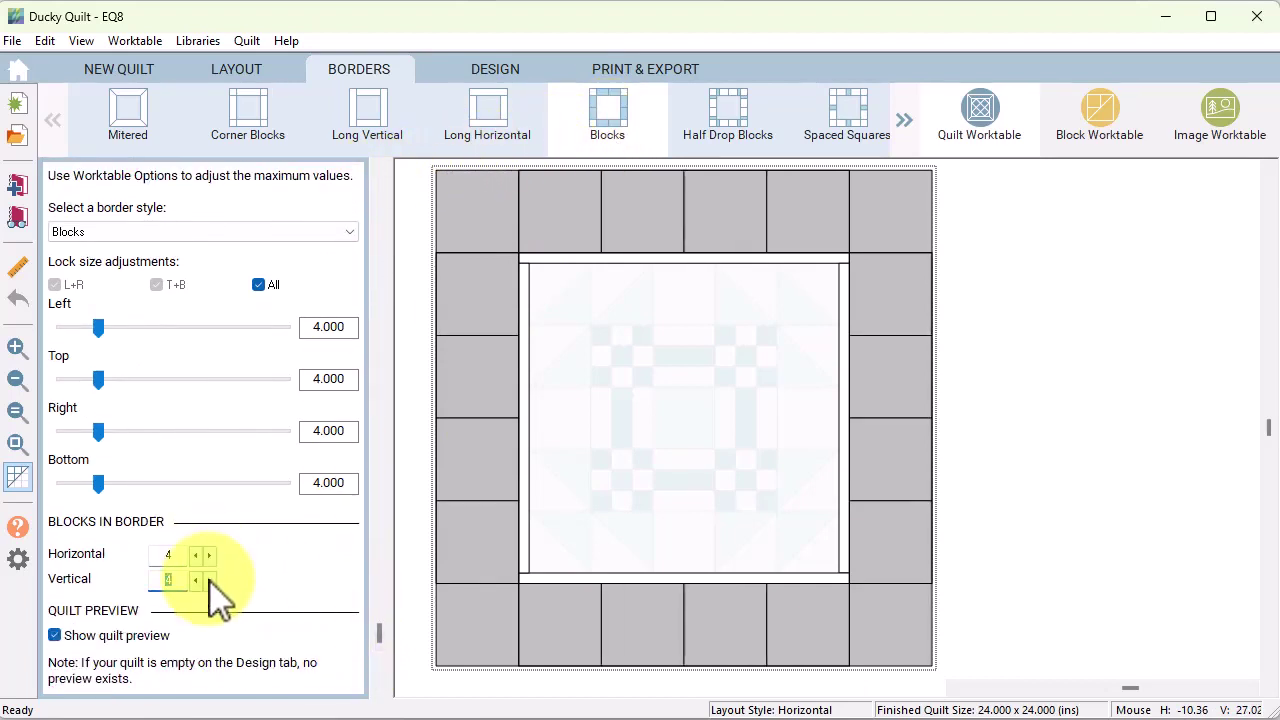
left_click_drag(380, 645, 394, 191)
Step: Add a third border of 0.5 inch and a fourth border of 2 inches
left_click(95, 274)
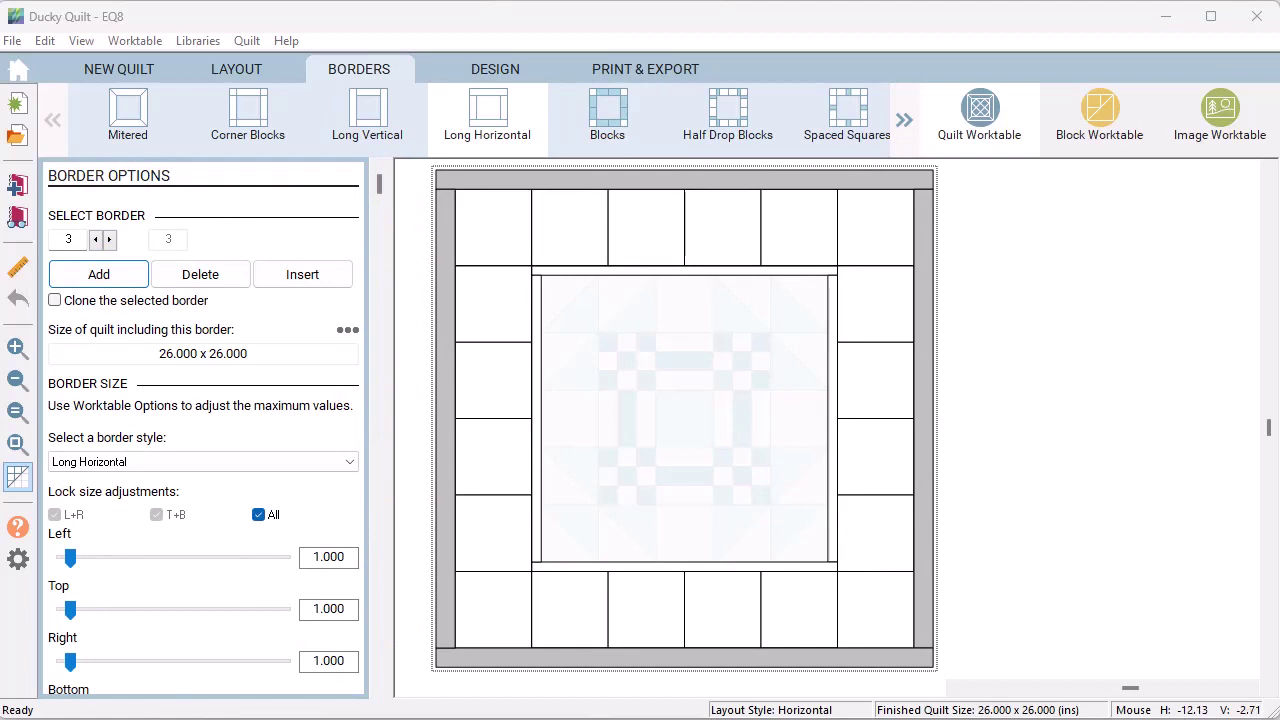
left_click(306, 557)
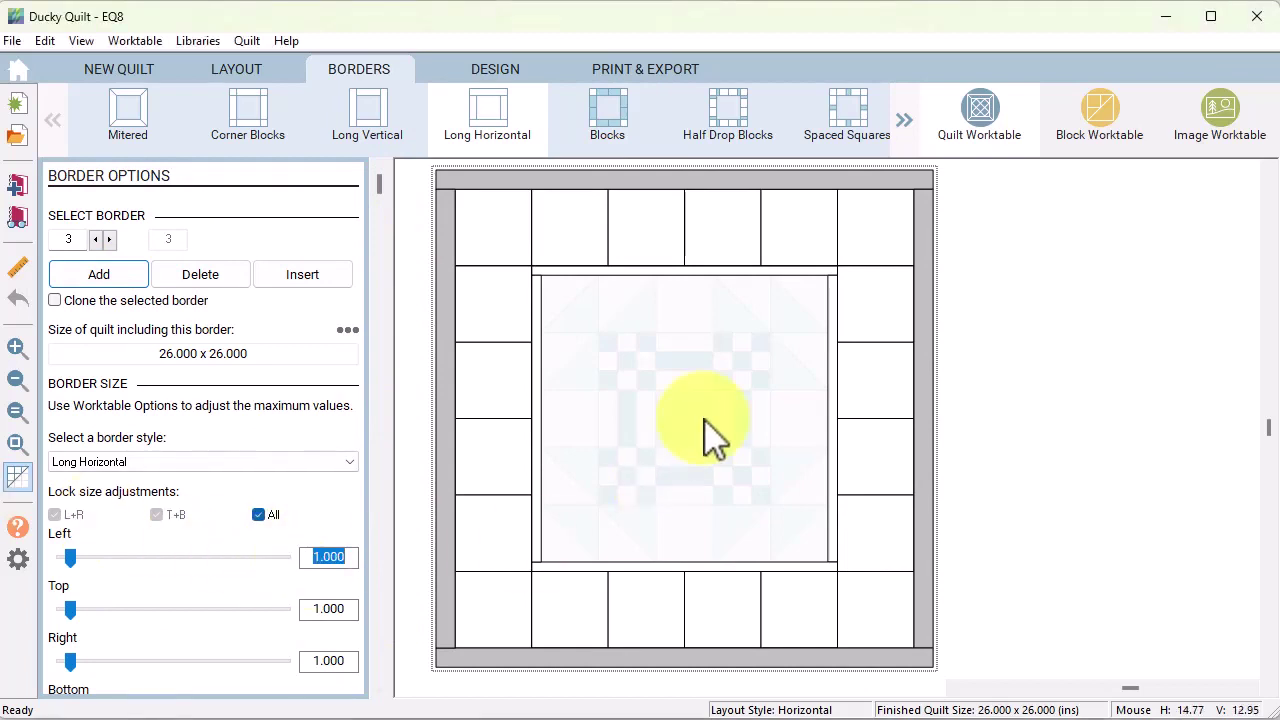
type(".5")
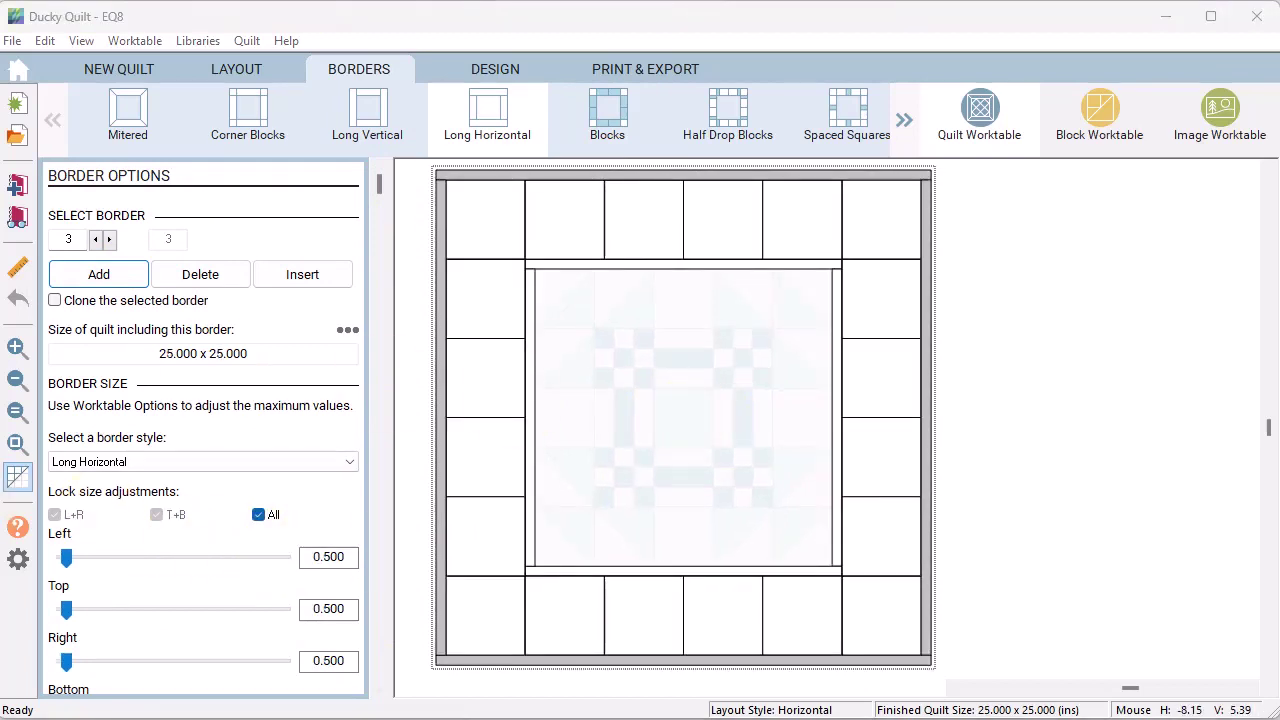
left_click(108, 283)
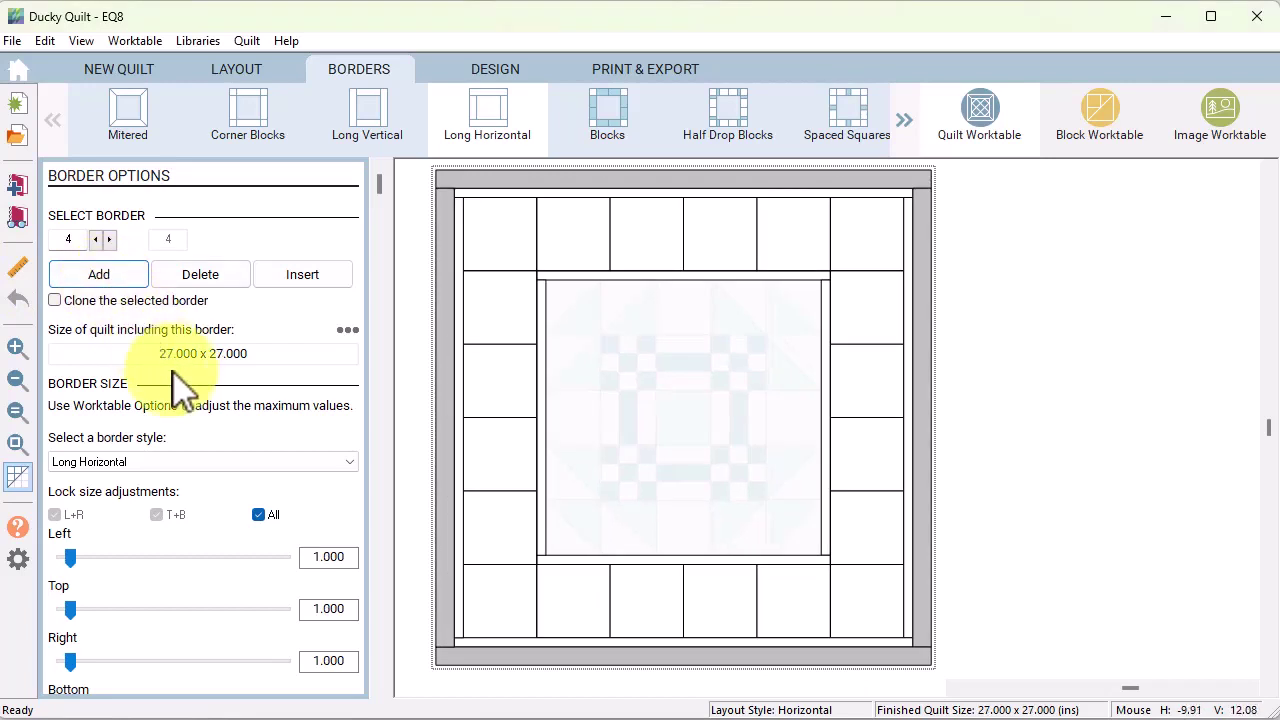
left_click(306, 557)
type("2")
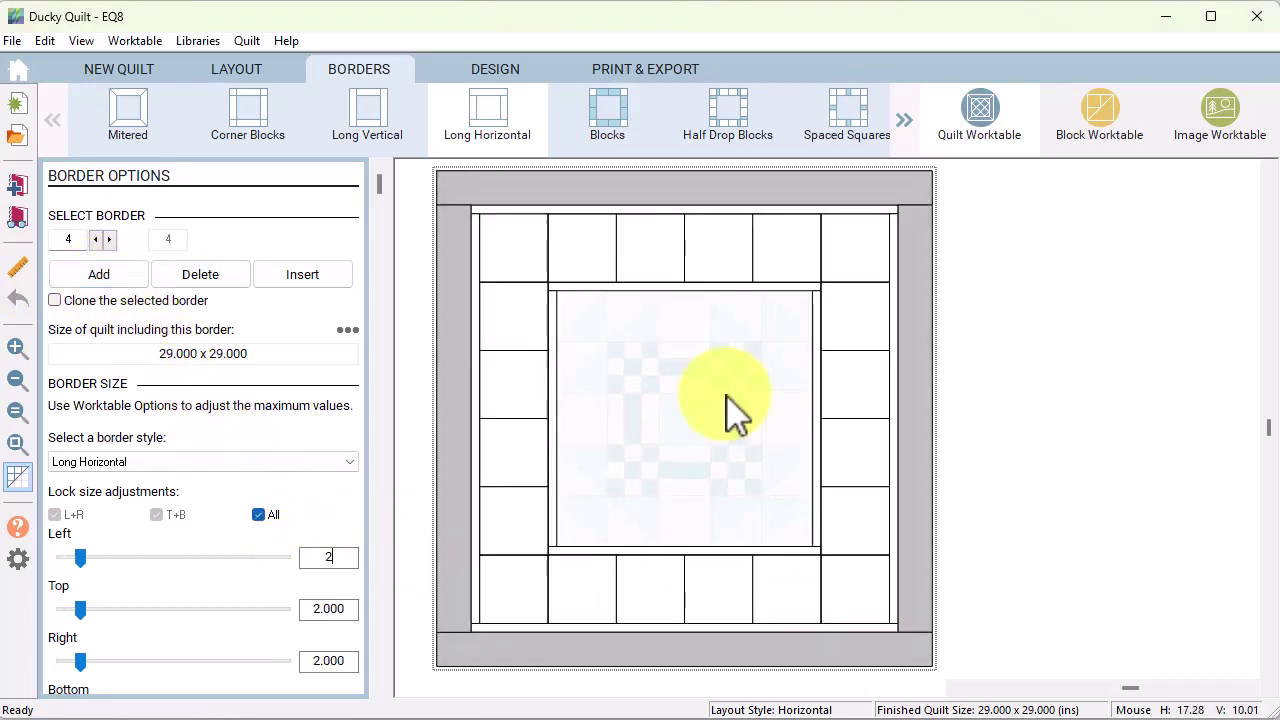
Step: Add a fifth 0.5-inch Mitered outer border
left_click(105, 285)
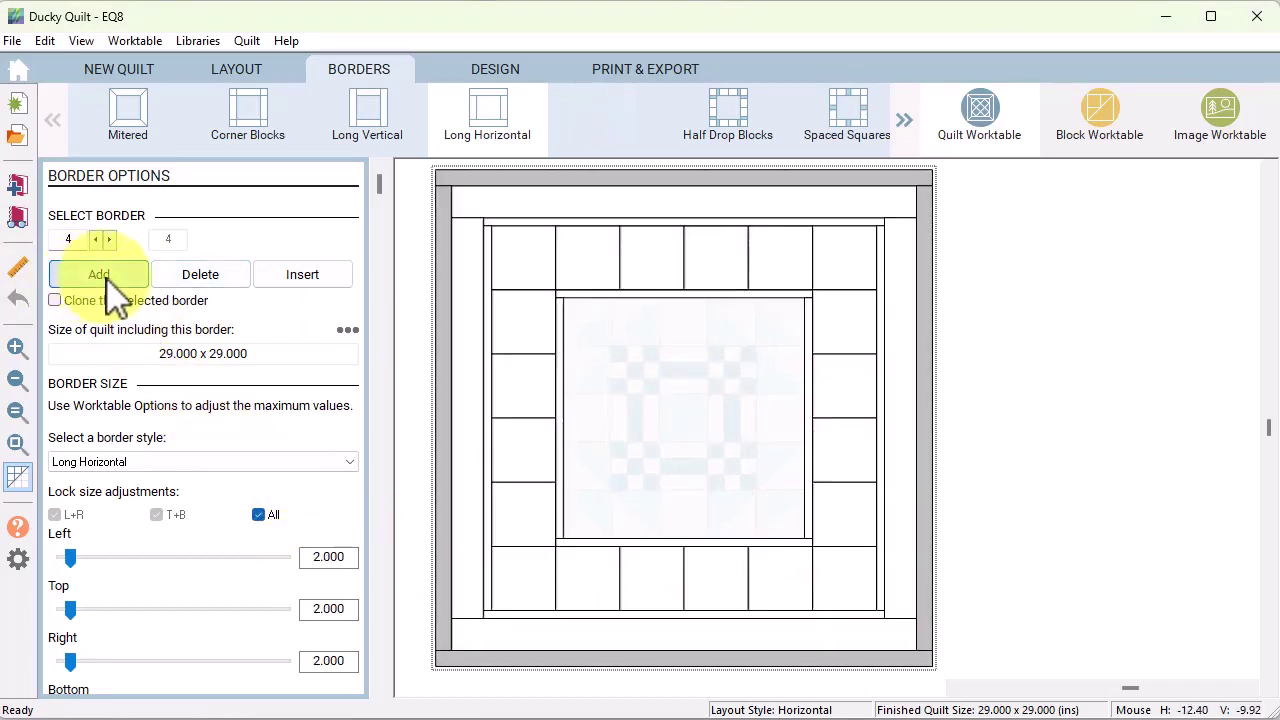
left_click(145, 143)
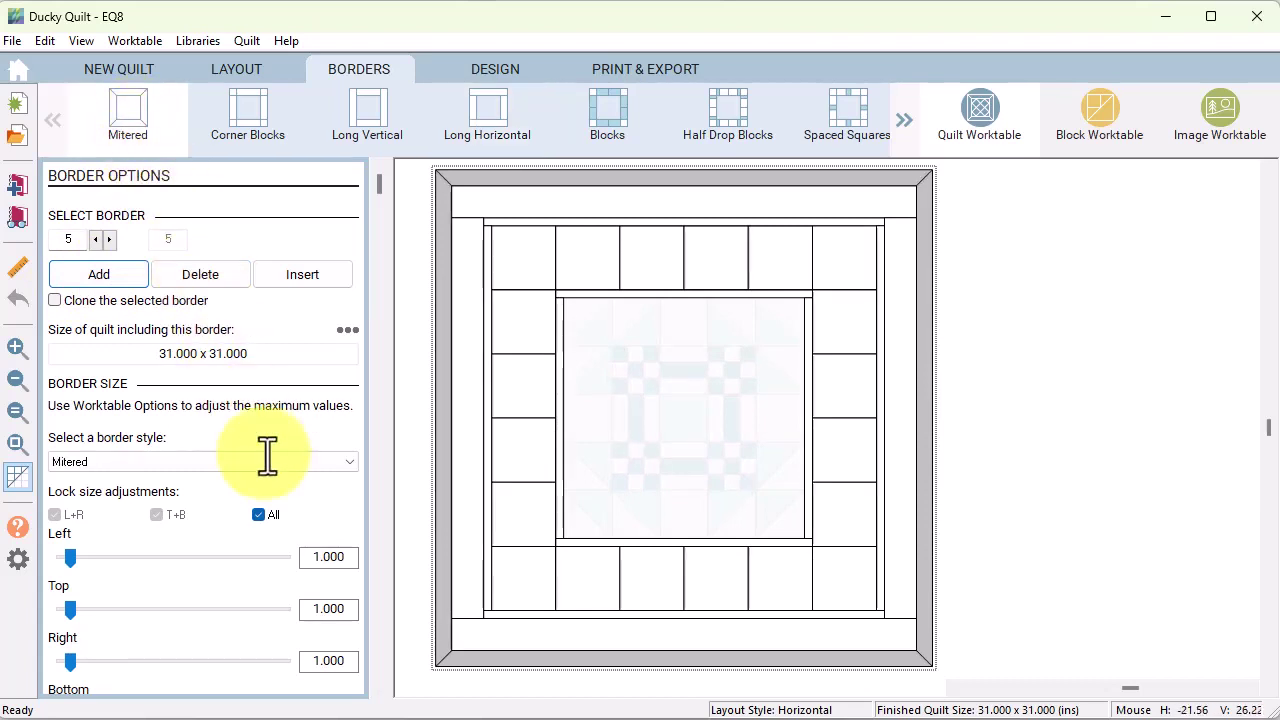
left_click(308, 557)
type(".5")
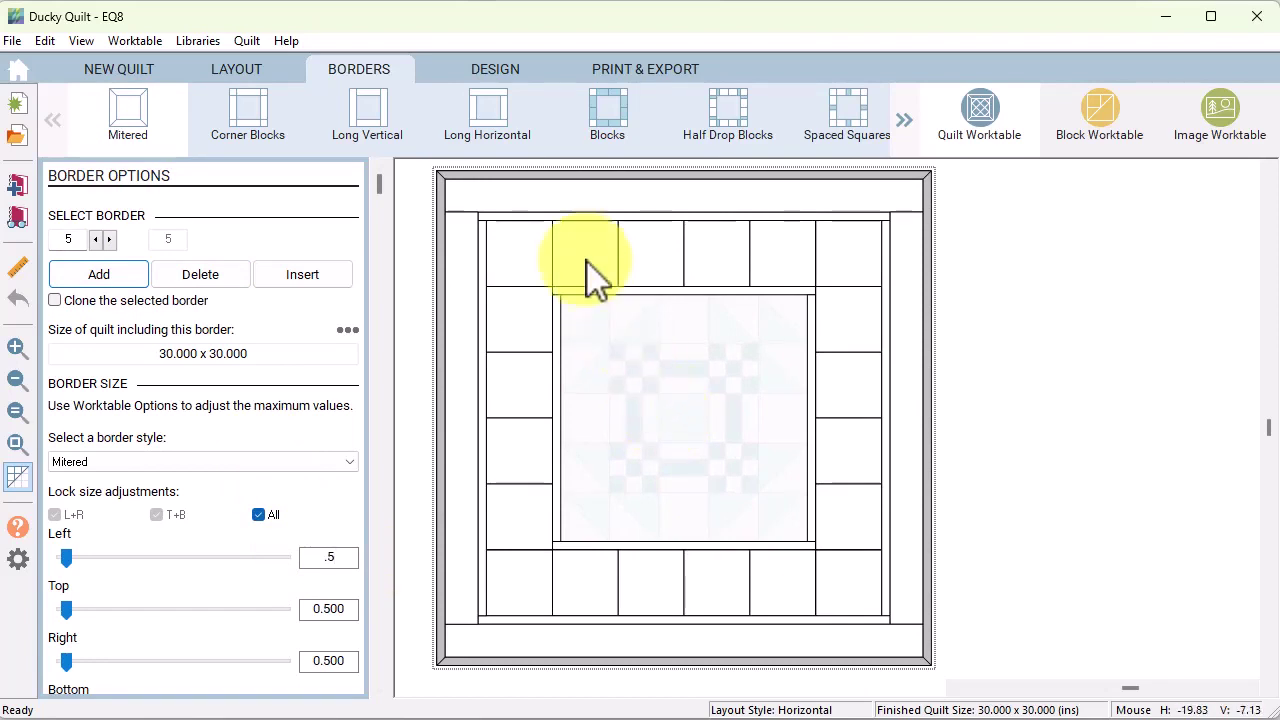
left_click(493, 72)
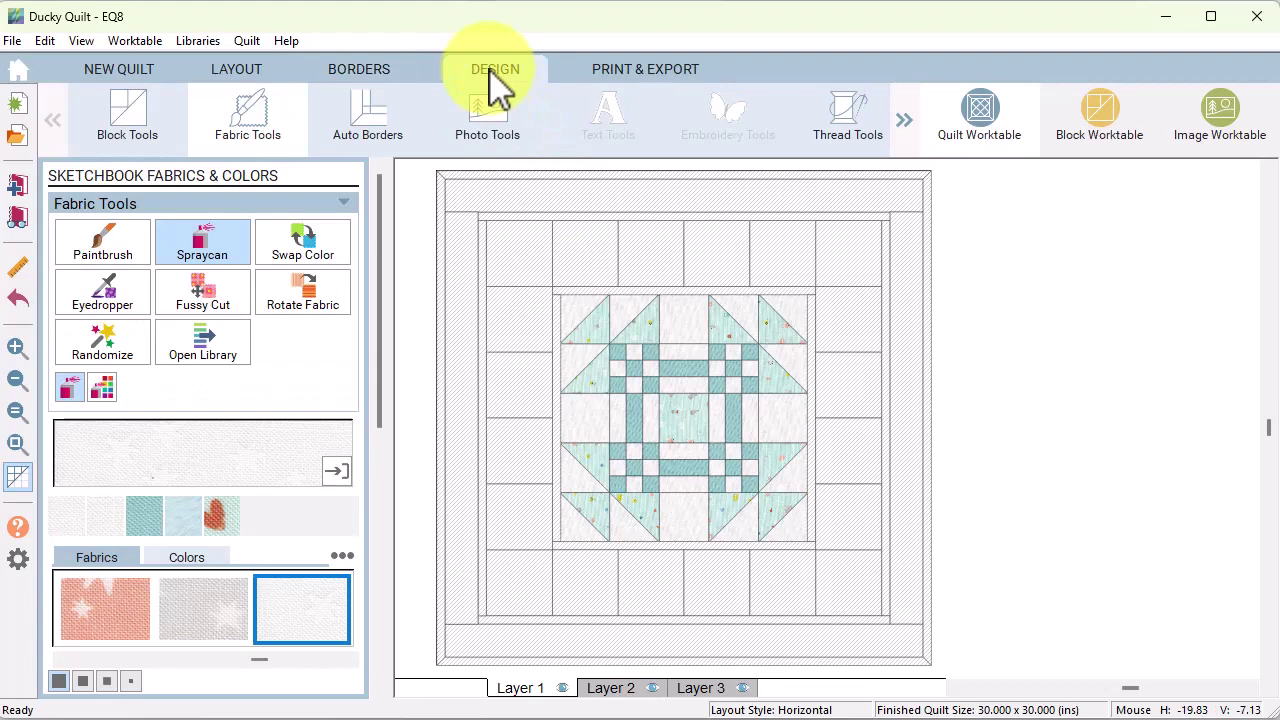
Step: Set the large duck block into alternating cells along all four sides of the border
left_click(140, 125)
left_click(107, 235)
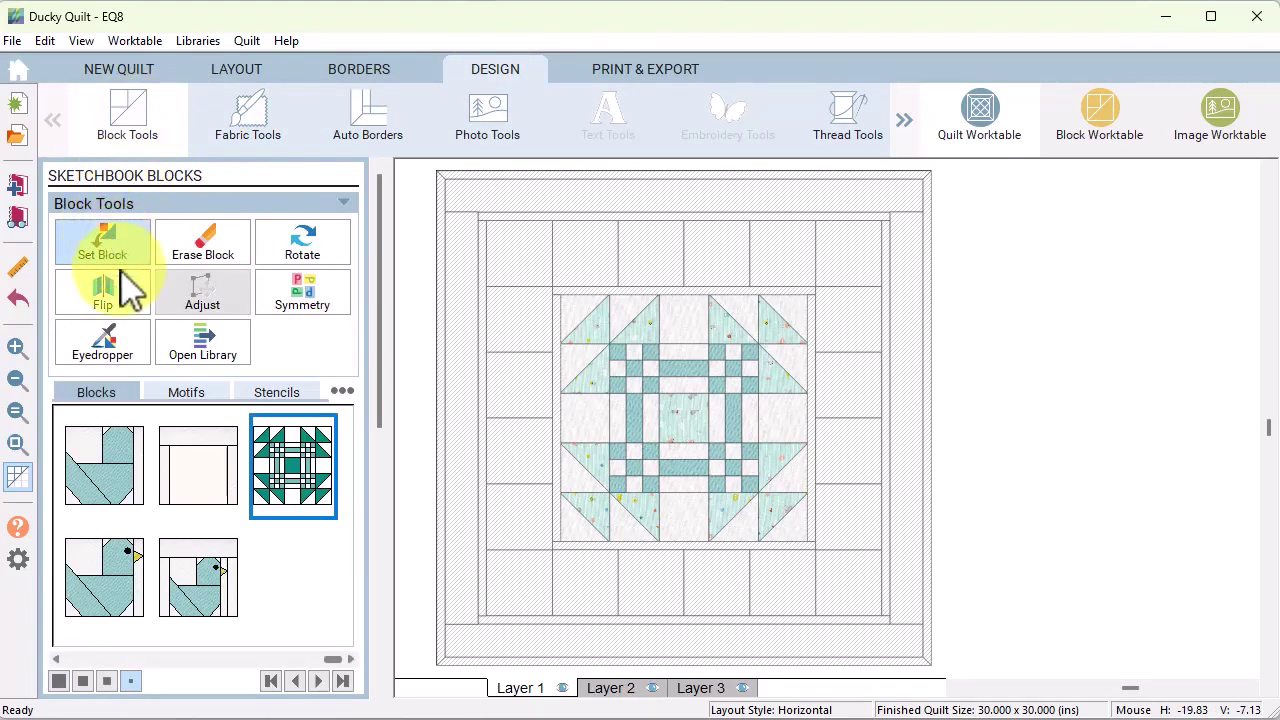
left_click(122, 594)
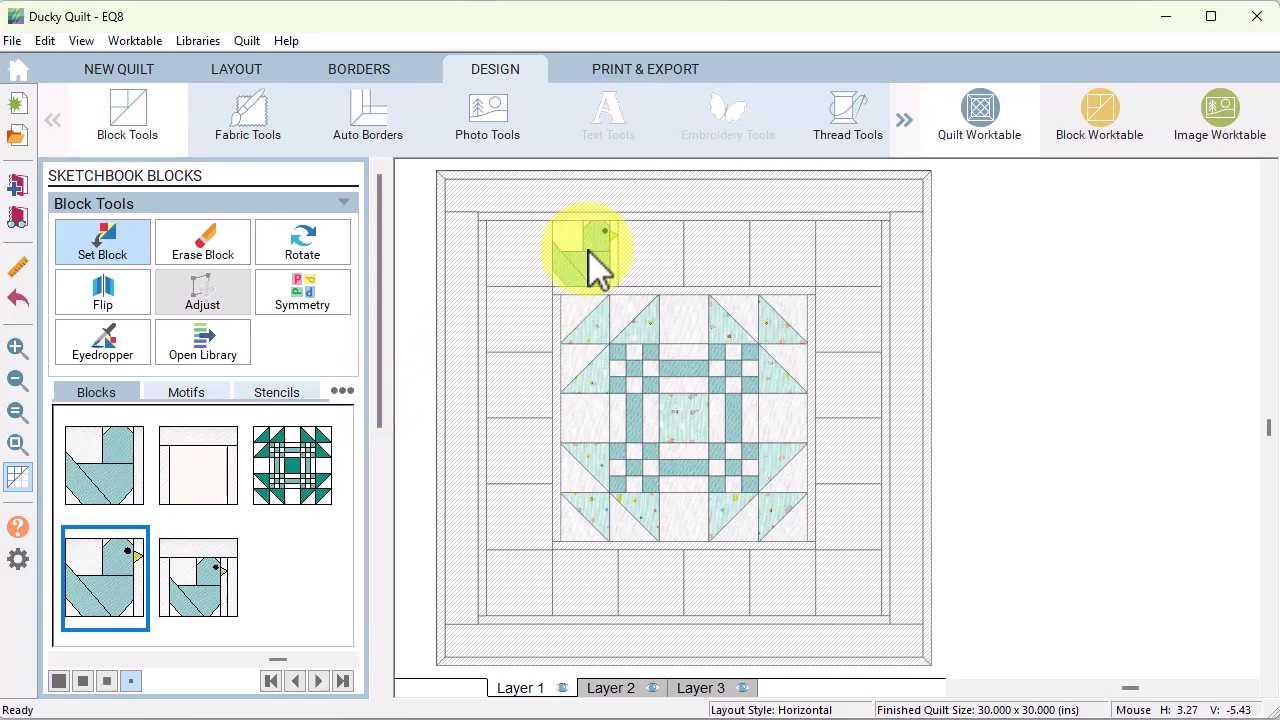
left_click(588, 252)
left_click(727, 250)
left_click(838, 258)
left_click(849, 390)
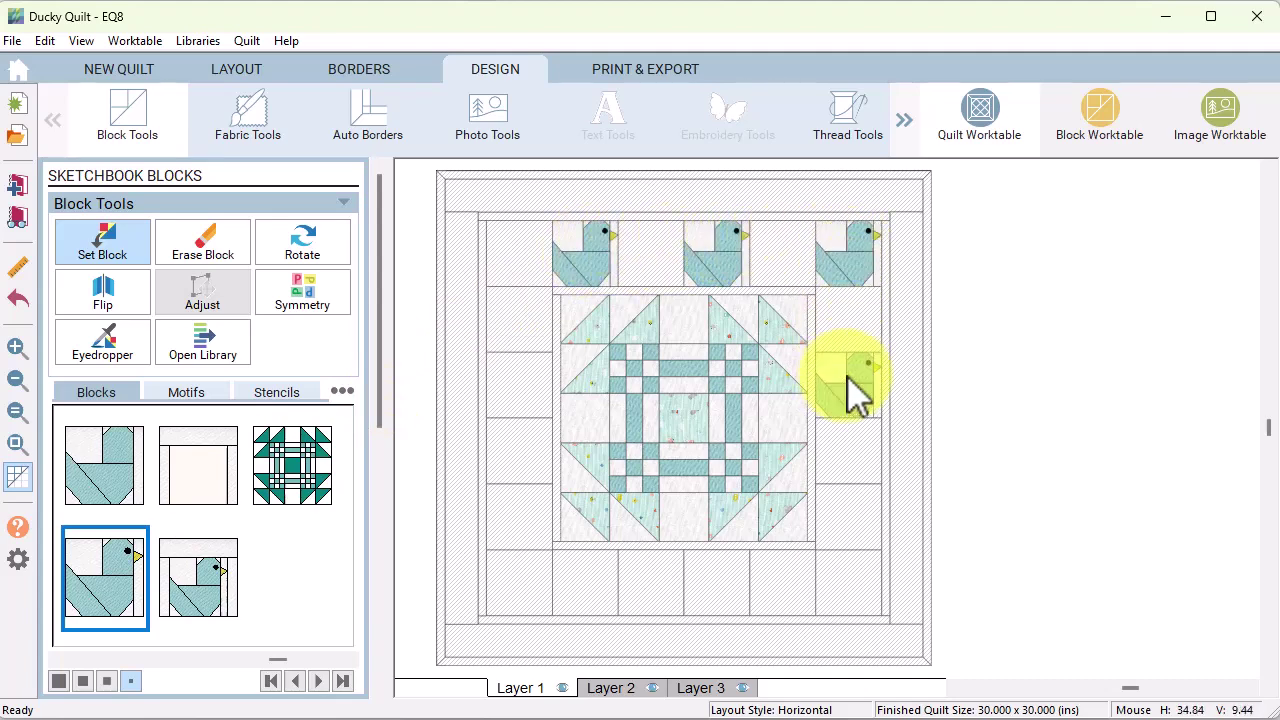
left_click(850, 530)
left_click(800, 590)
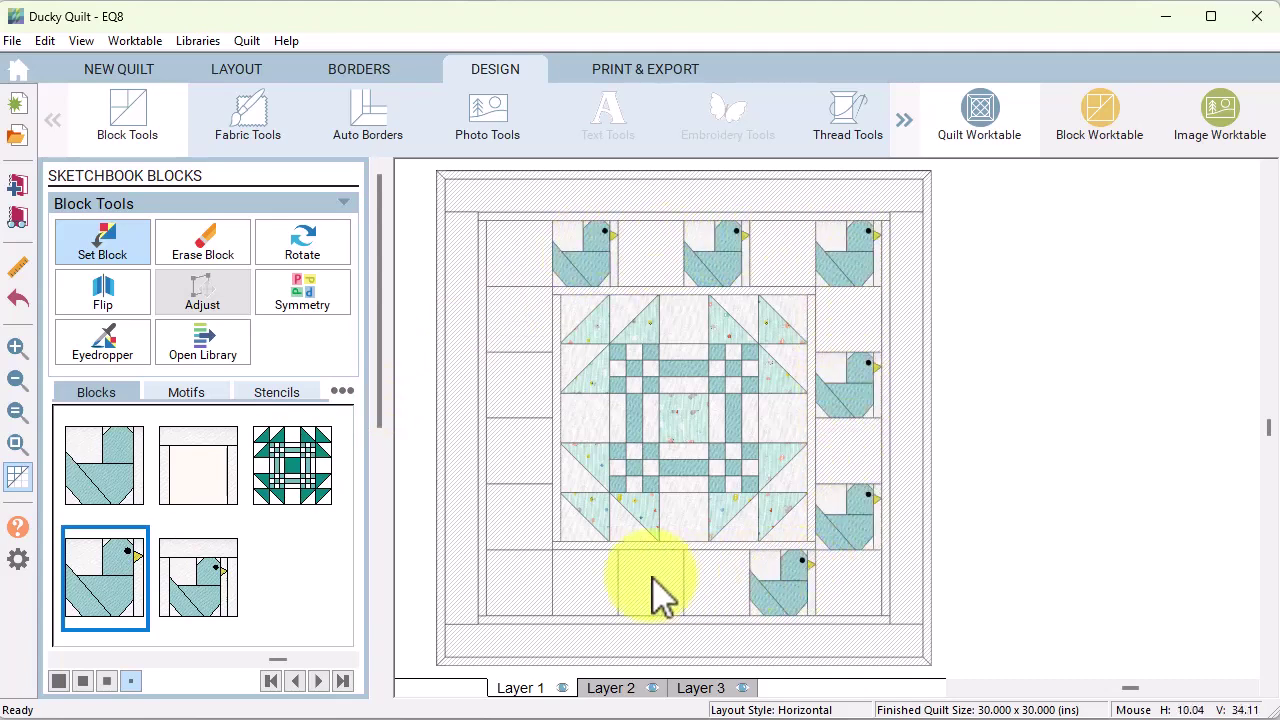
left_click(650, 585)
left_click(520, 585)
left_click(520, 455)
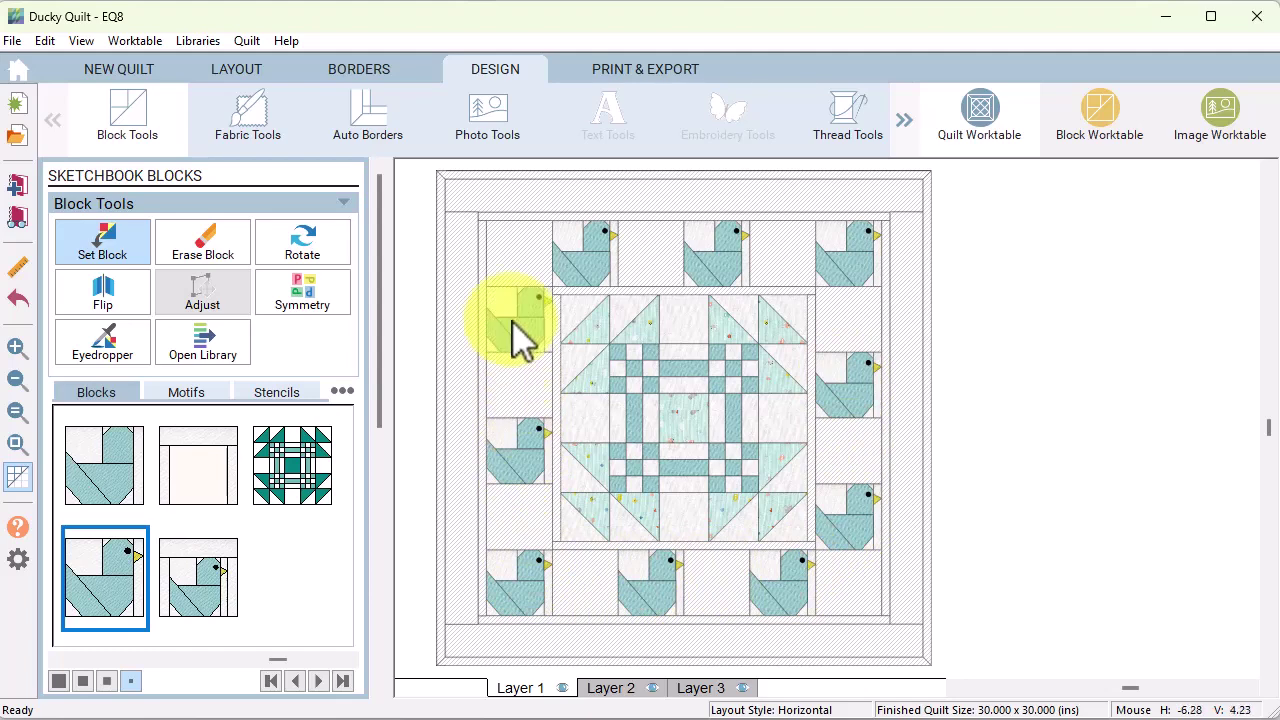
left_click(520, 340)
Step: Fill the remaining empty border cells, including the bottom-right corner, with the smaller framed duck
left_click(235, 572)
left_click(535, 255)
left_click(650, 255)
left_click(767, 255)
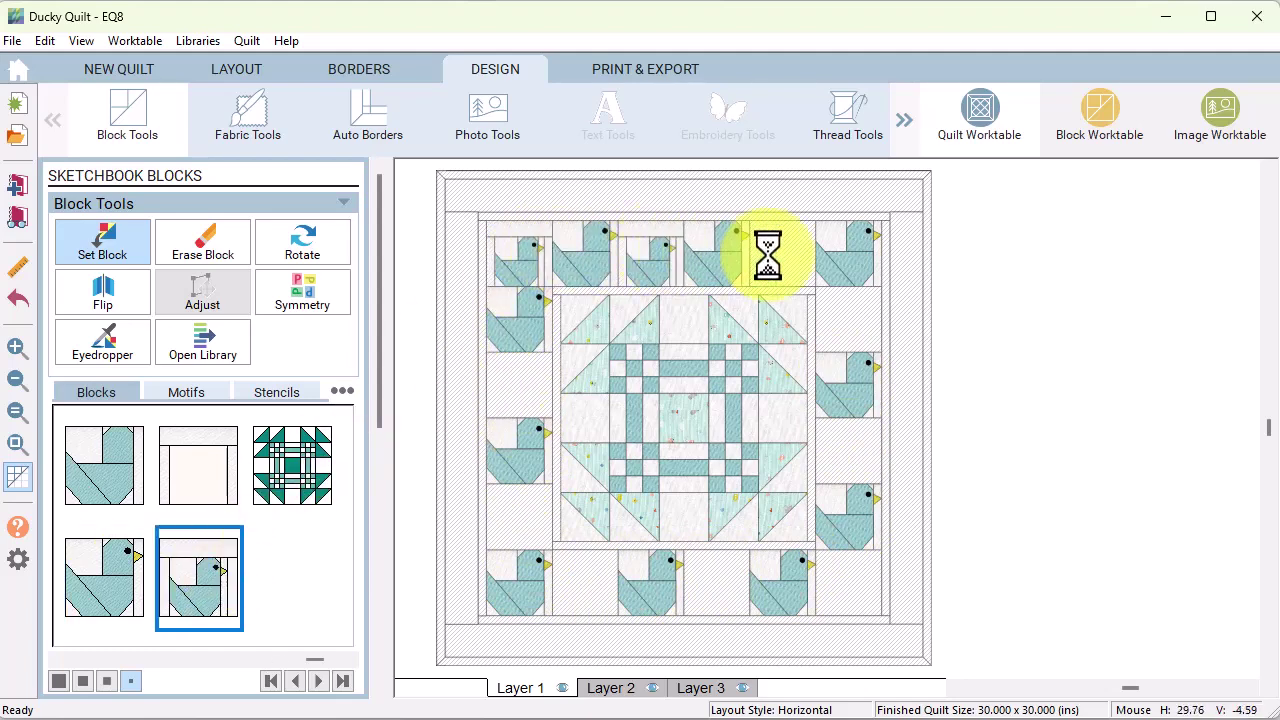
left_click(849, 320)
left_click(845, 455)
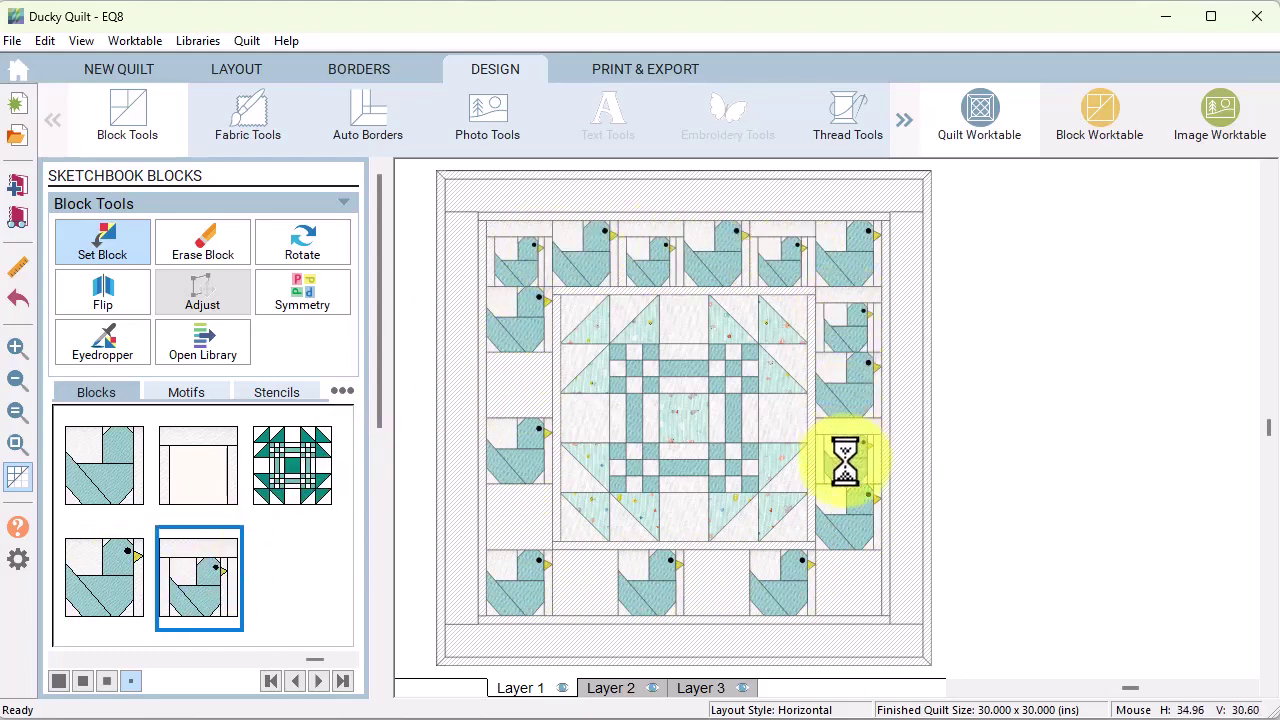
left_click(848, 580)
left_click(714, 580)
left_click(585, 580)
left_click(540, 520)
left_click(523, 385)
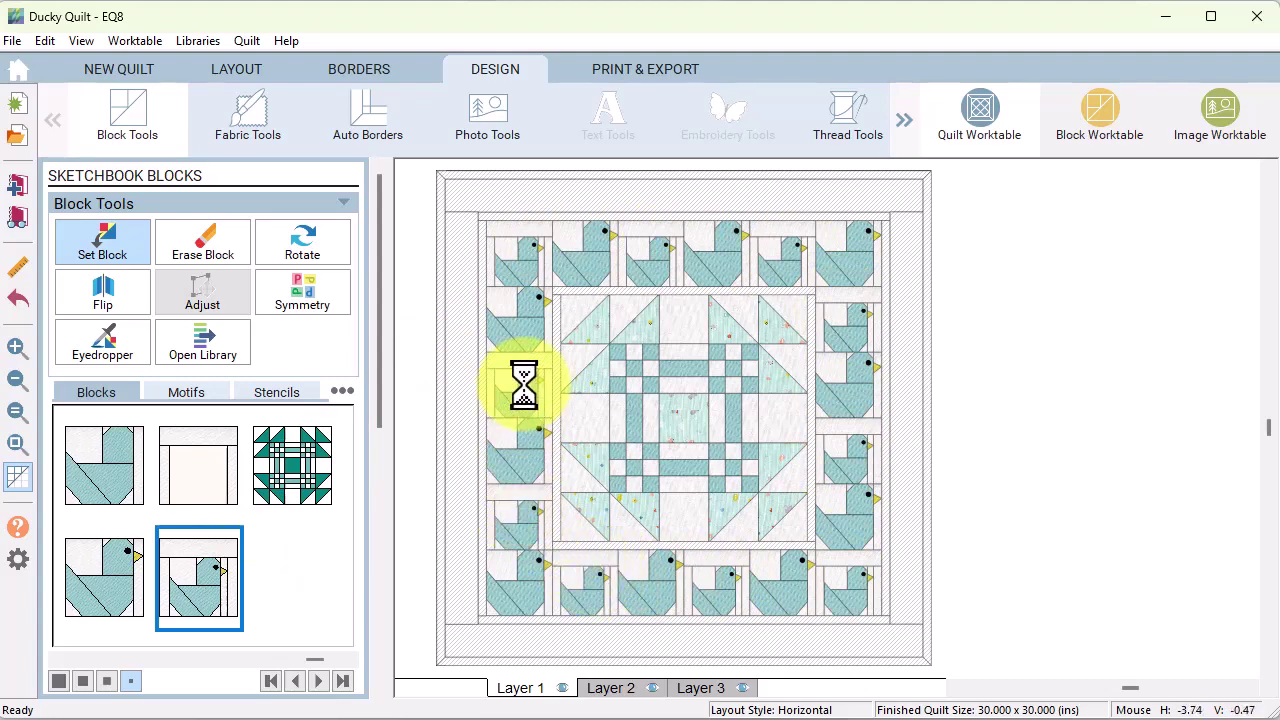
Step: Rotate the right, bottom and left border ducks to follow the border
left_click(316, 254)
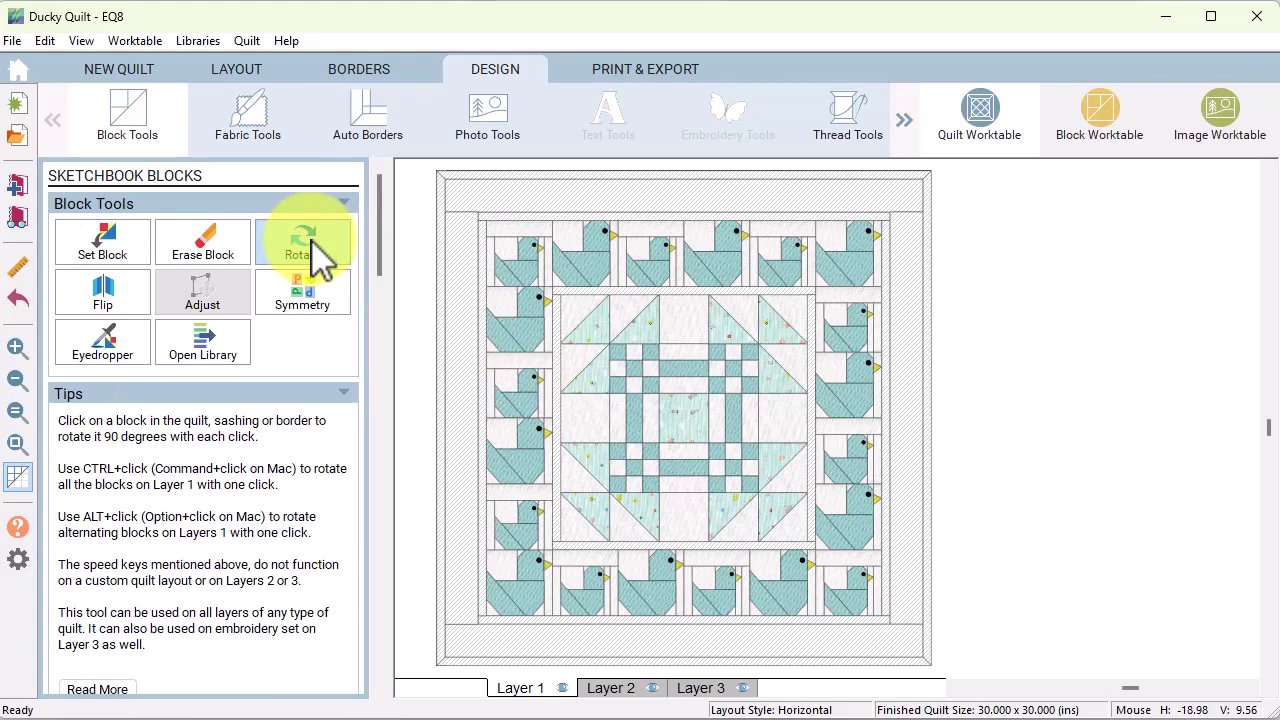
left_click(830, 325)
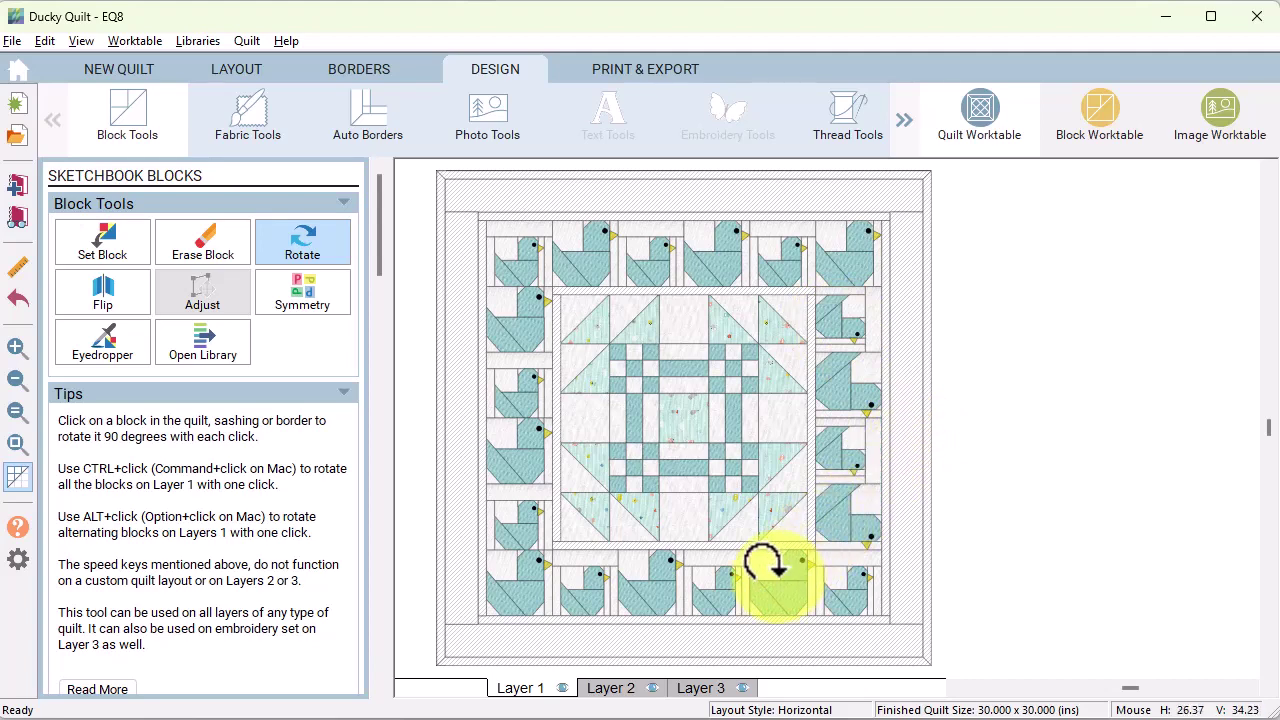
left_click(765, 565)
left_click(762, 560)
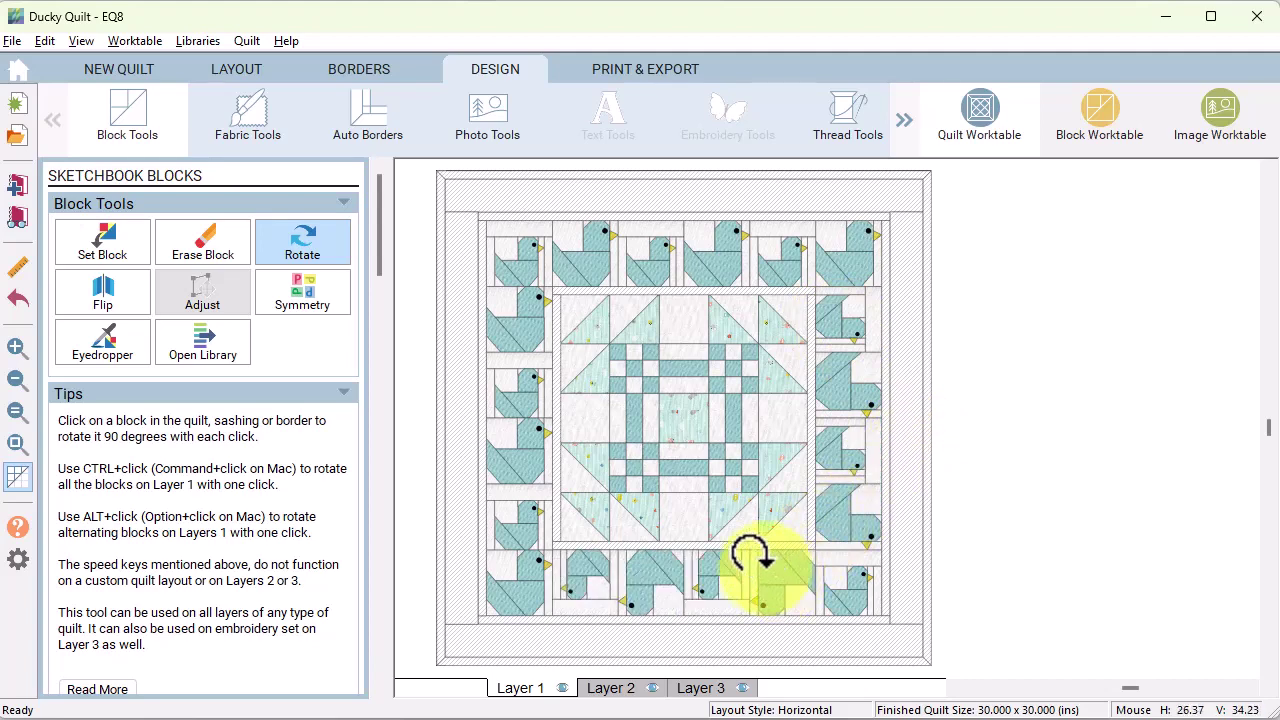
left_click(497, 380)
left_click(497, 377)
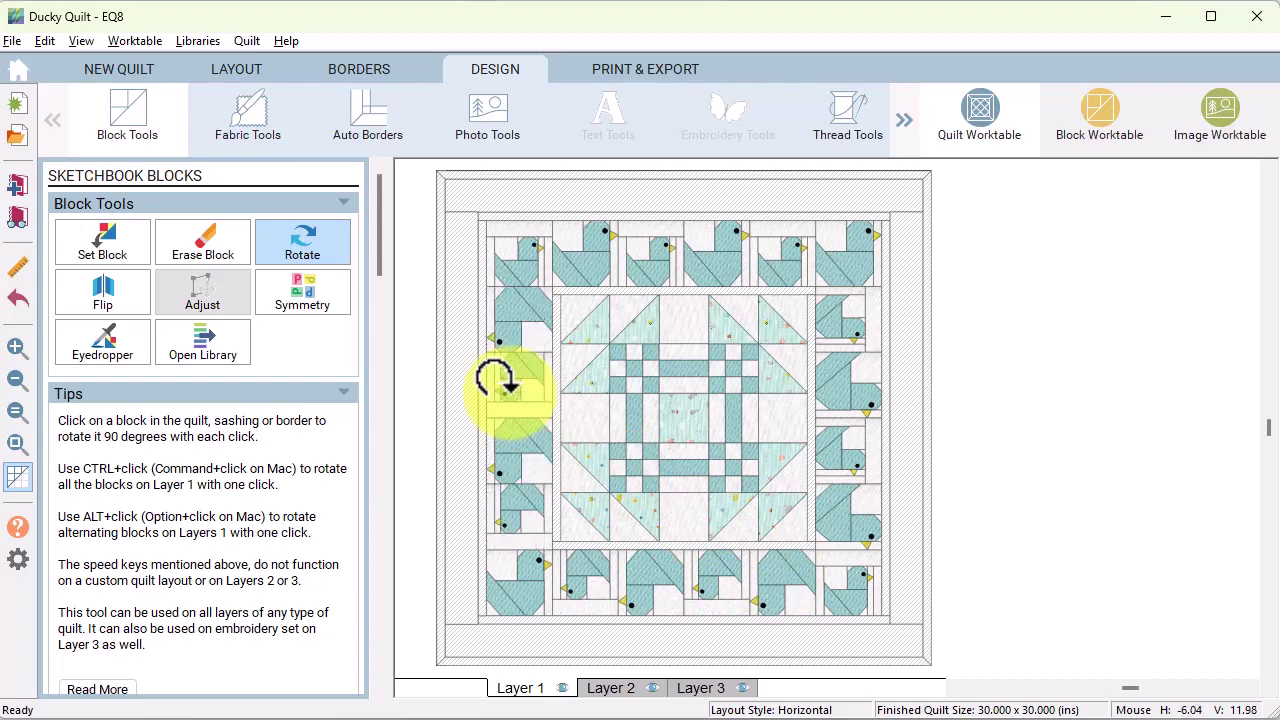
left_click(497, 376)
left_click(500, 428)
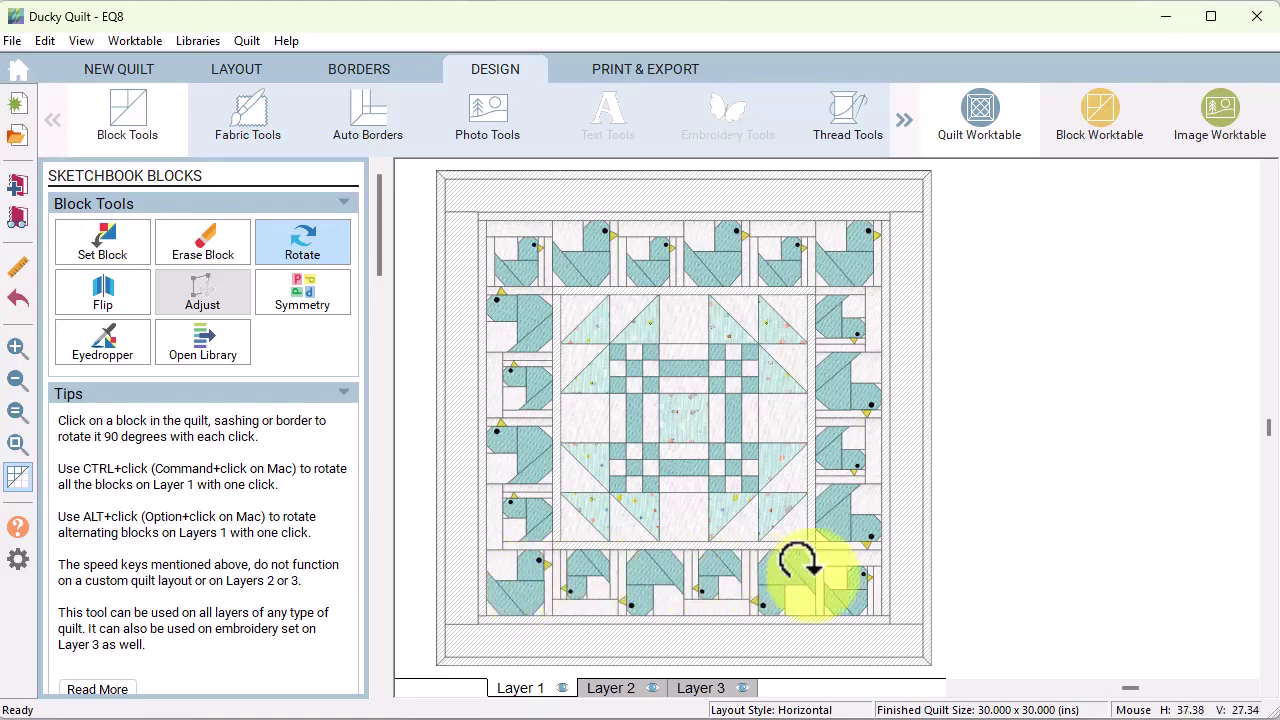
Step: Rotate the bottom-right corner duck to face left and turn the bottom-left corner duck around
left_click(840, 562)
left_click(838, 563)
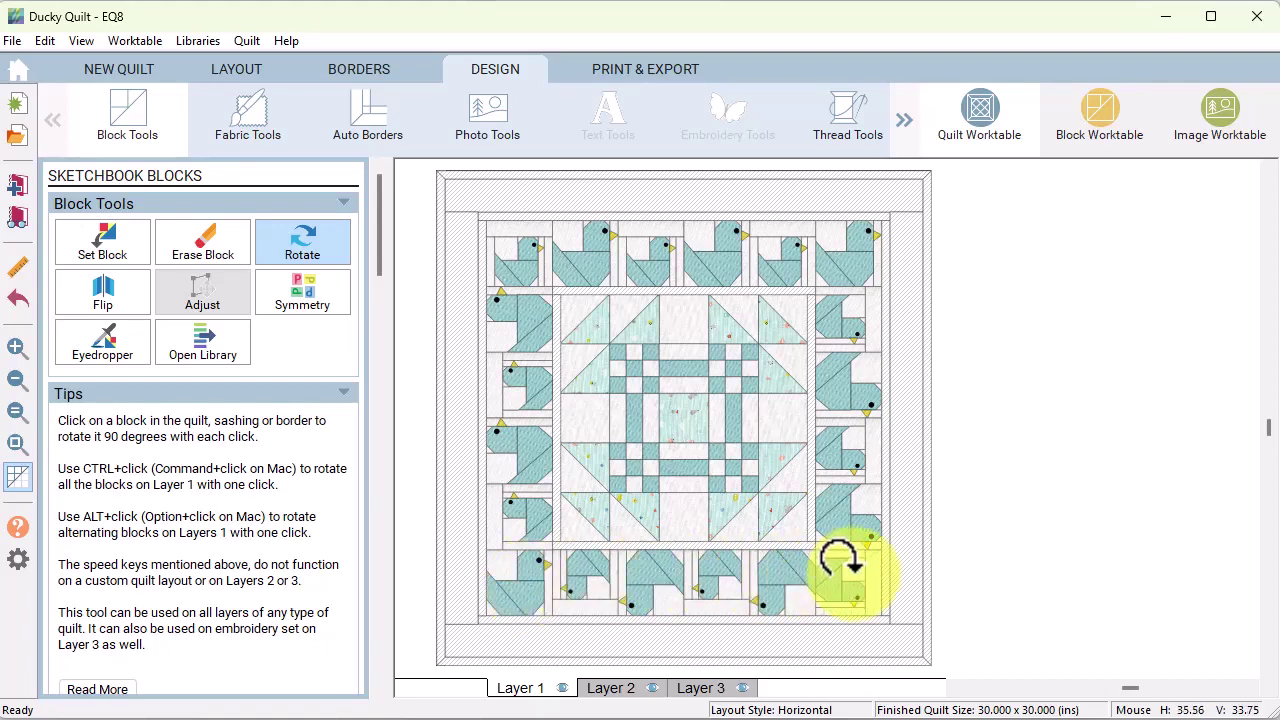
left_click(838, 563)
left_click(490, 571)
left_click(505, 564)
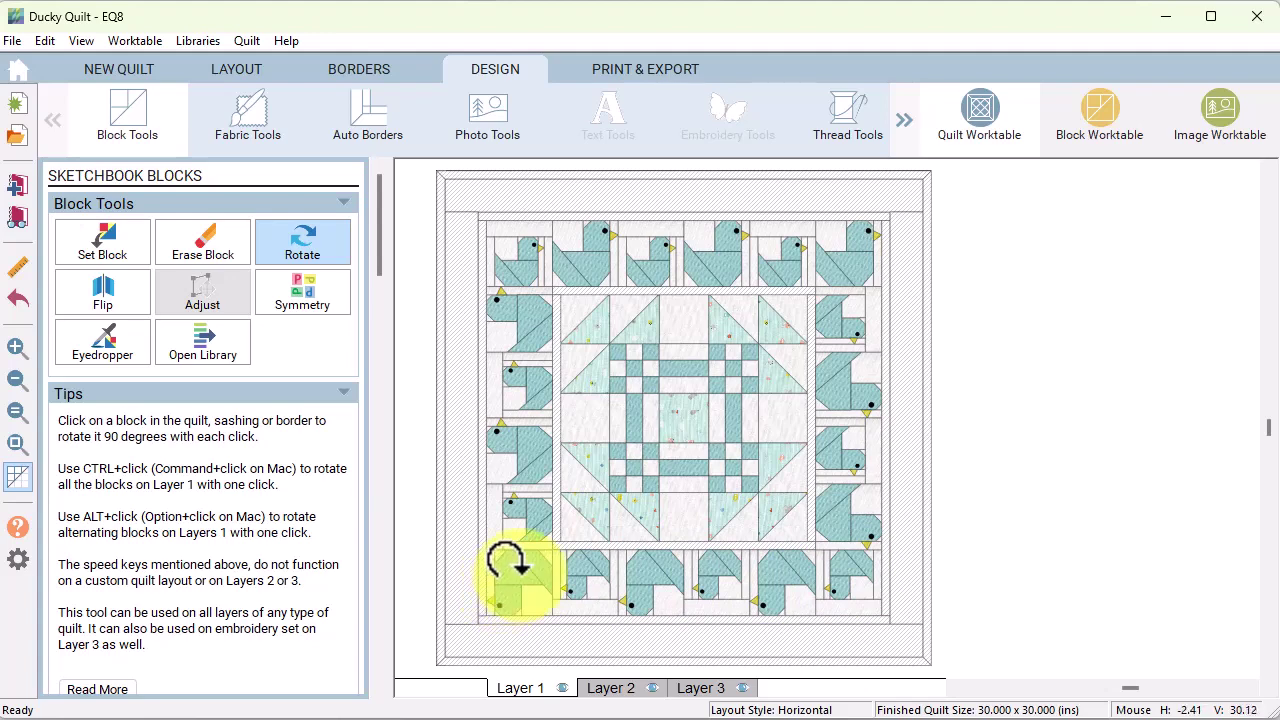
Step: Spray the top-right duck block with the salmon star fabric
left_click(252, 136)
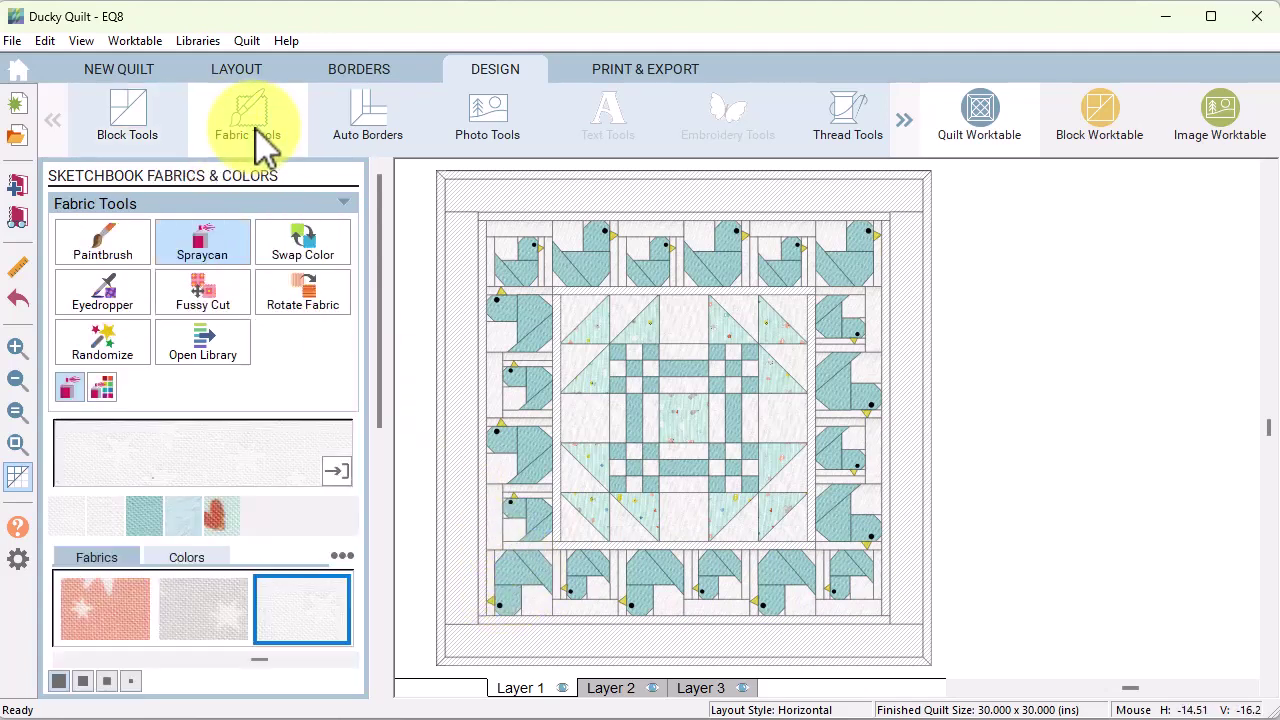
left_click(198, 229)
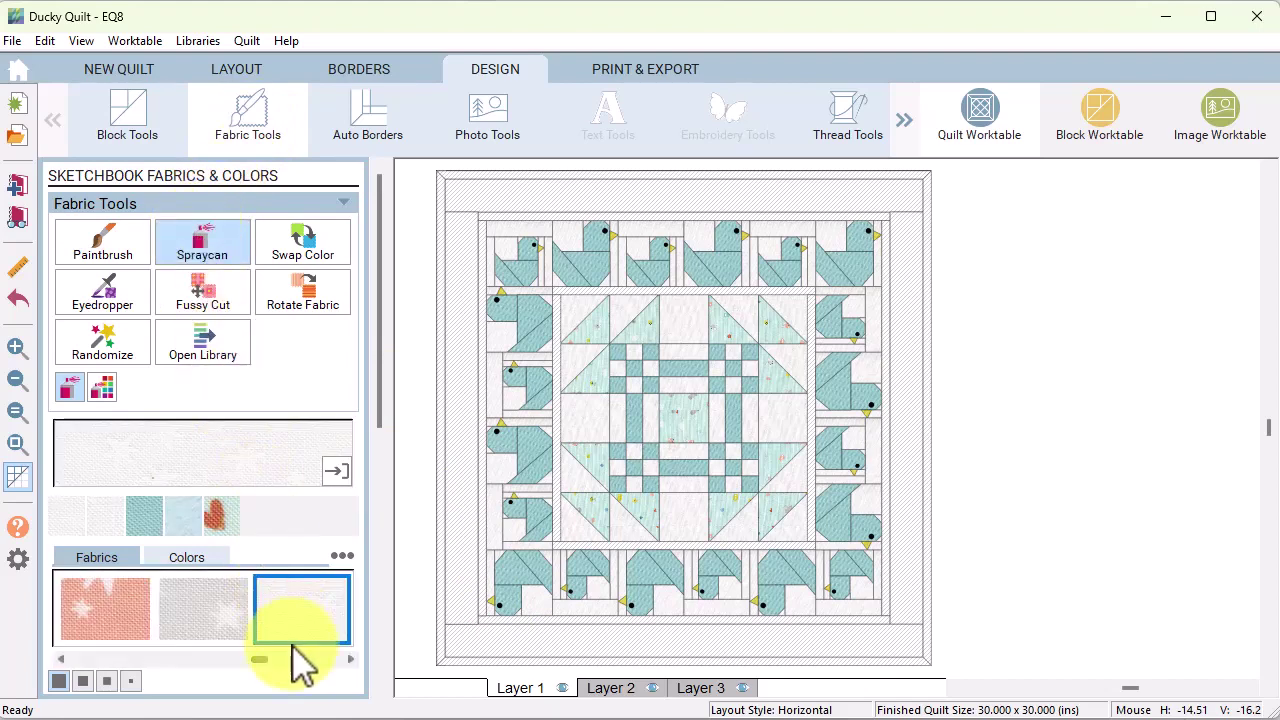
left_click(263, 658)
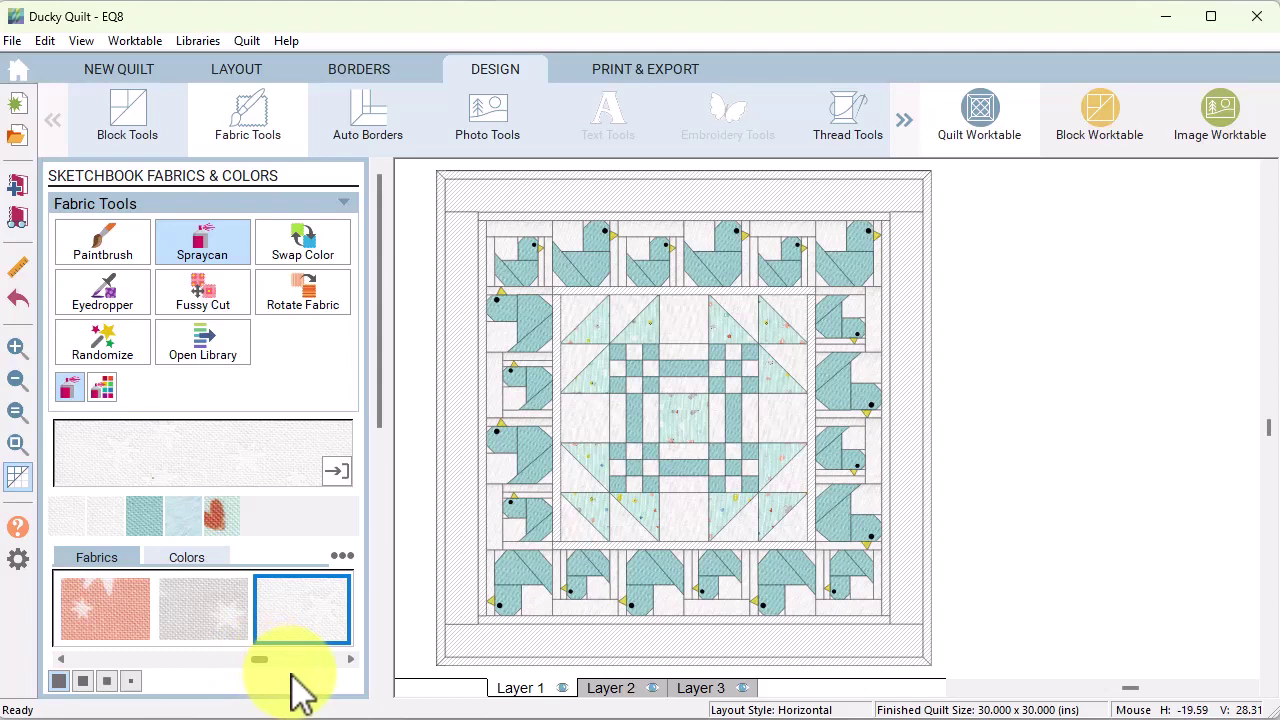
left_click(134, 625)
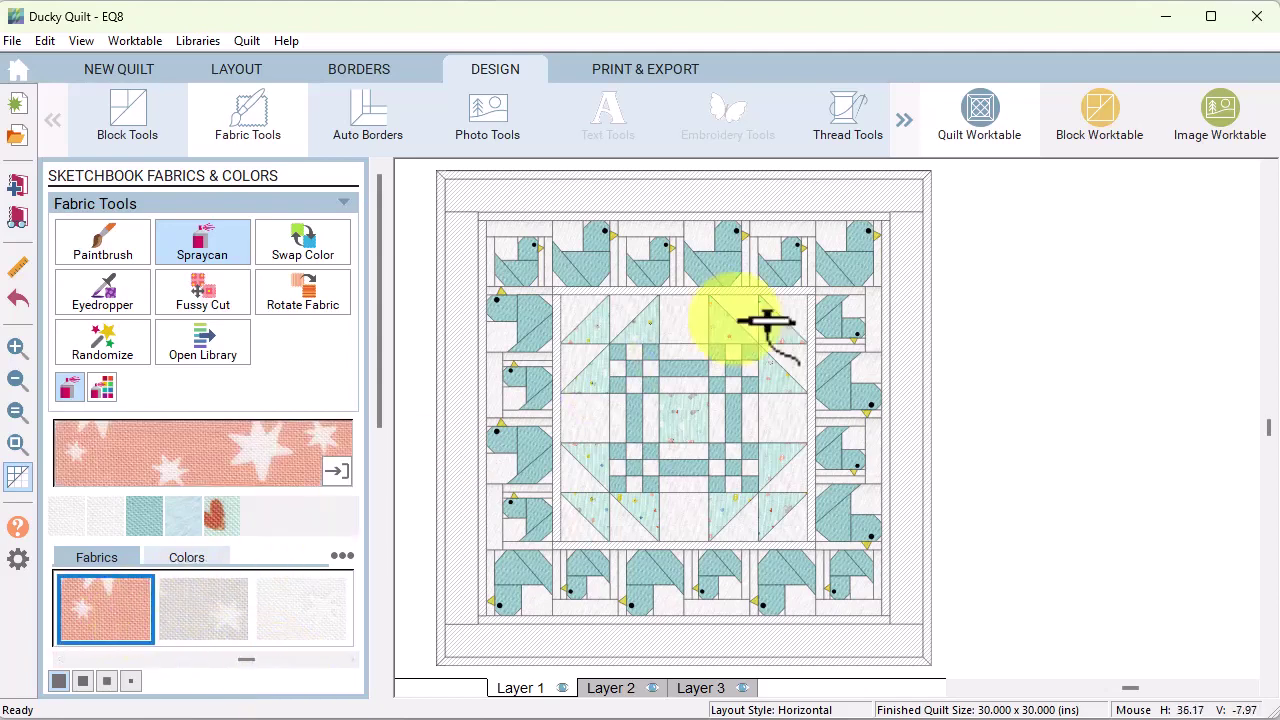
left_click(855, 258)
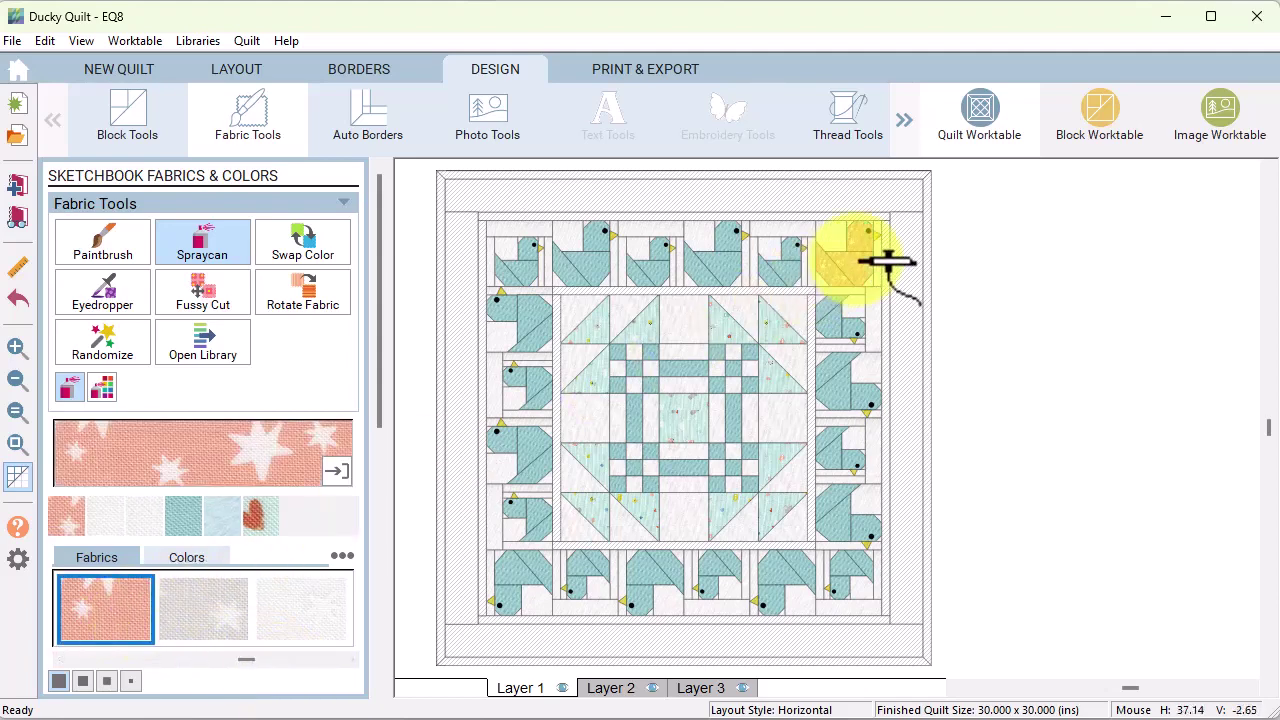
left_click(252, 660)
Step: Colour the next duck block in salmon plaid and the narrow strip around the ducks salmon
left_click_drag(252, 660, 290, 668)
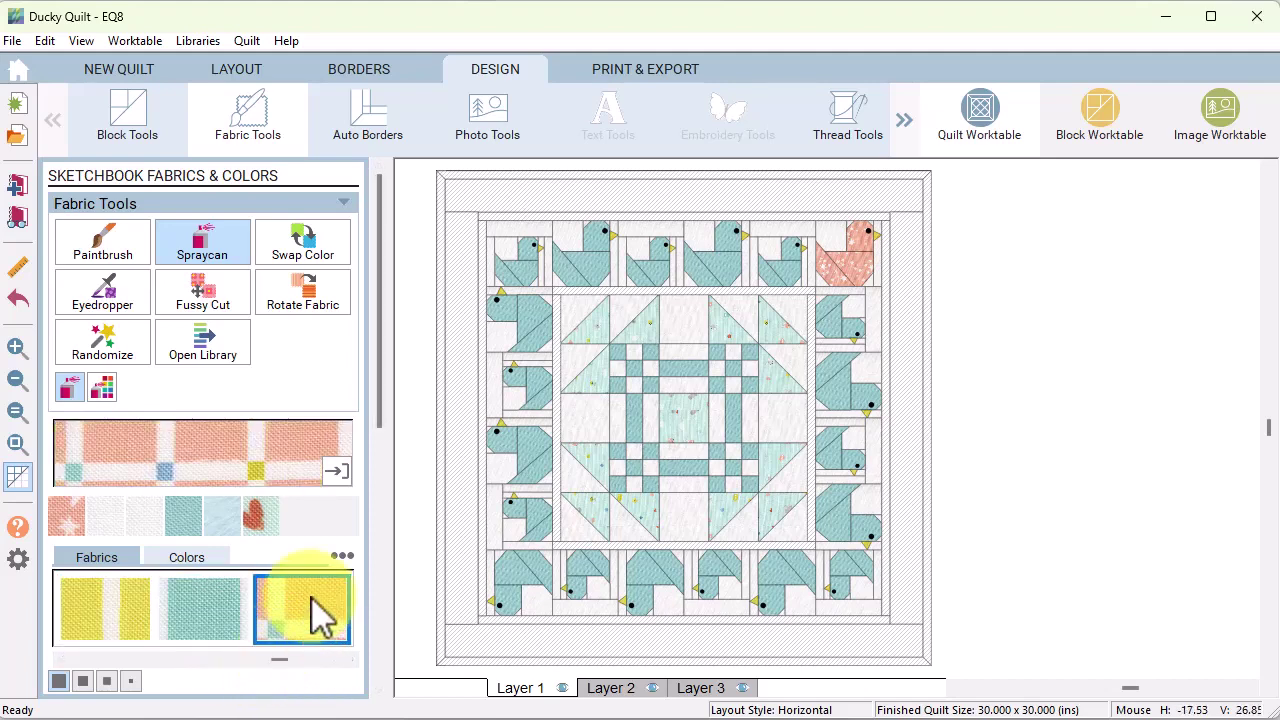
left_click(795, 258)
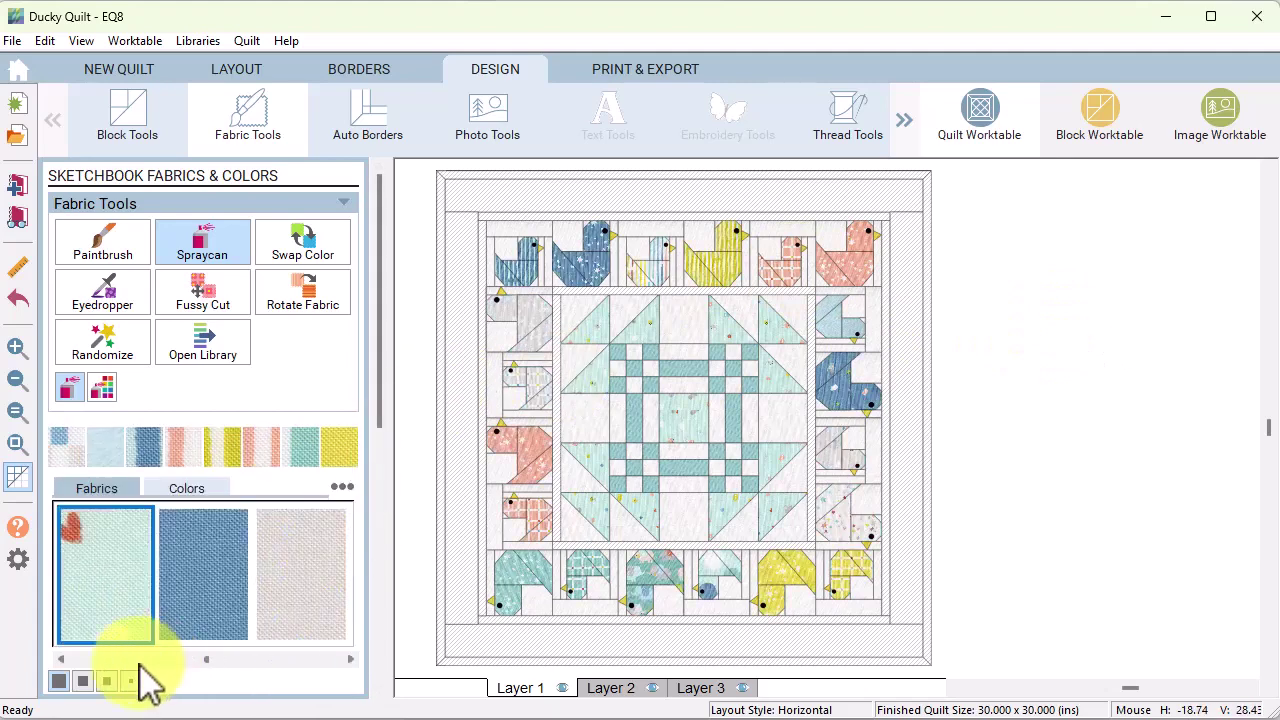
left_click_drag(143, 677, 125, 680)
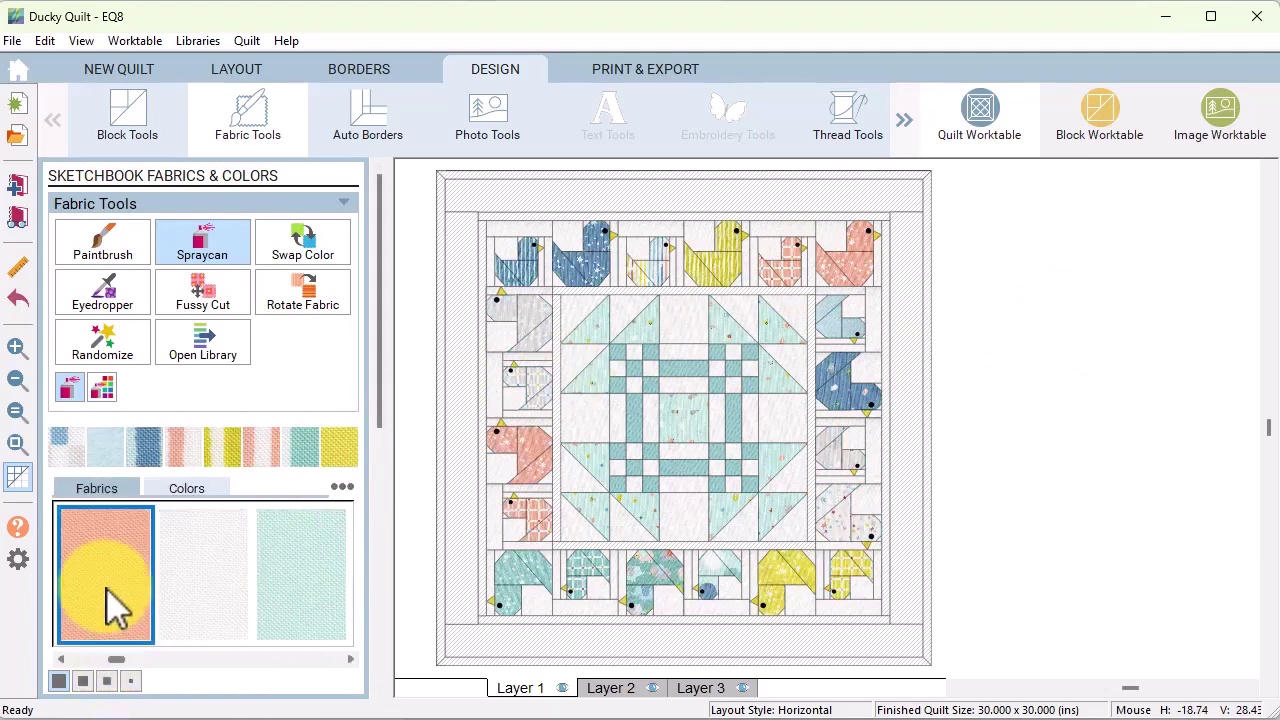
left_click(885, 418)
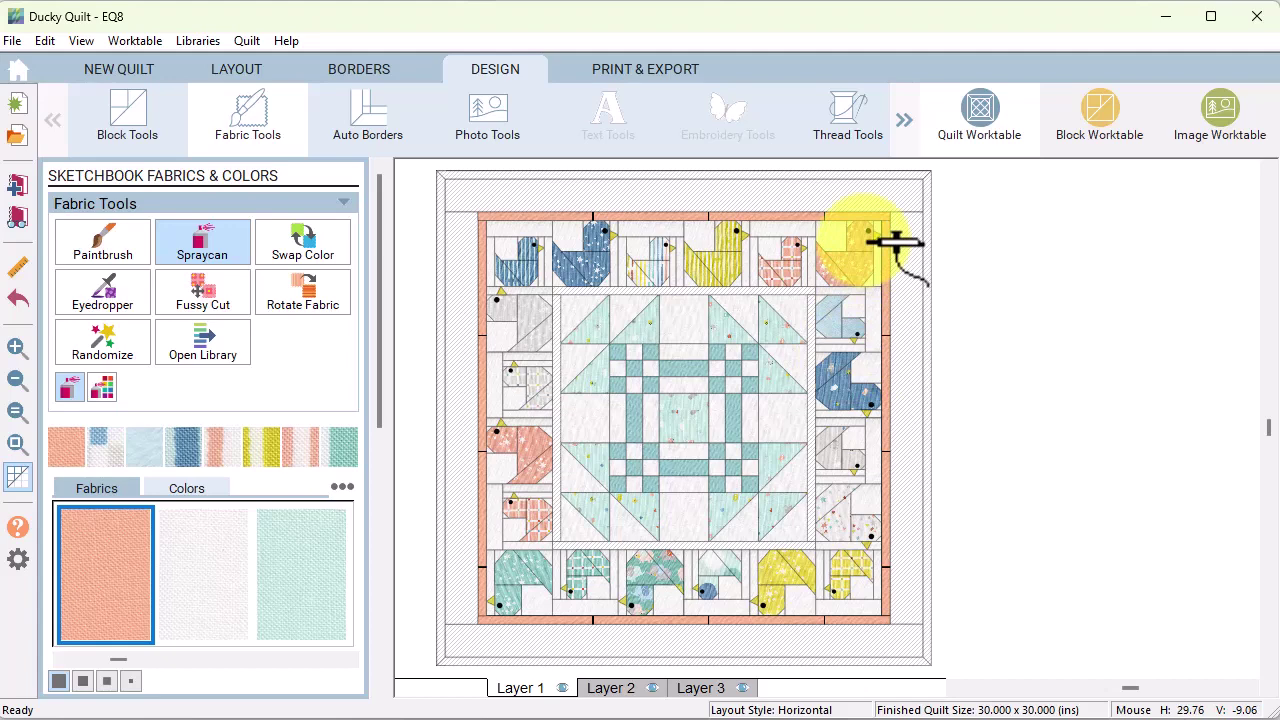
Step: Copy the salmon fabric from the sketchbook's fabrics into its photos
right_click(133, 590)
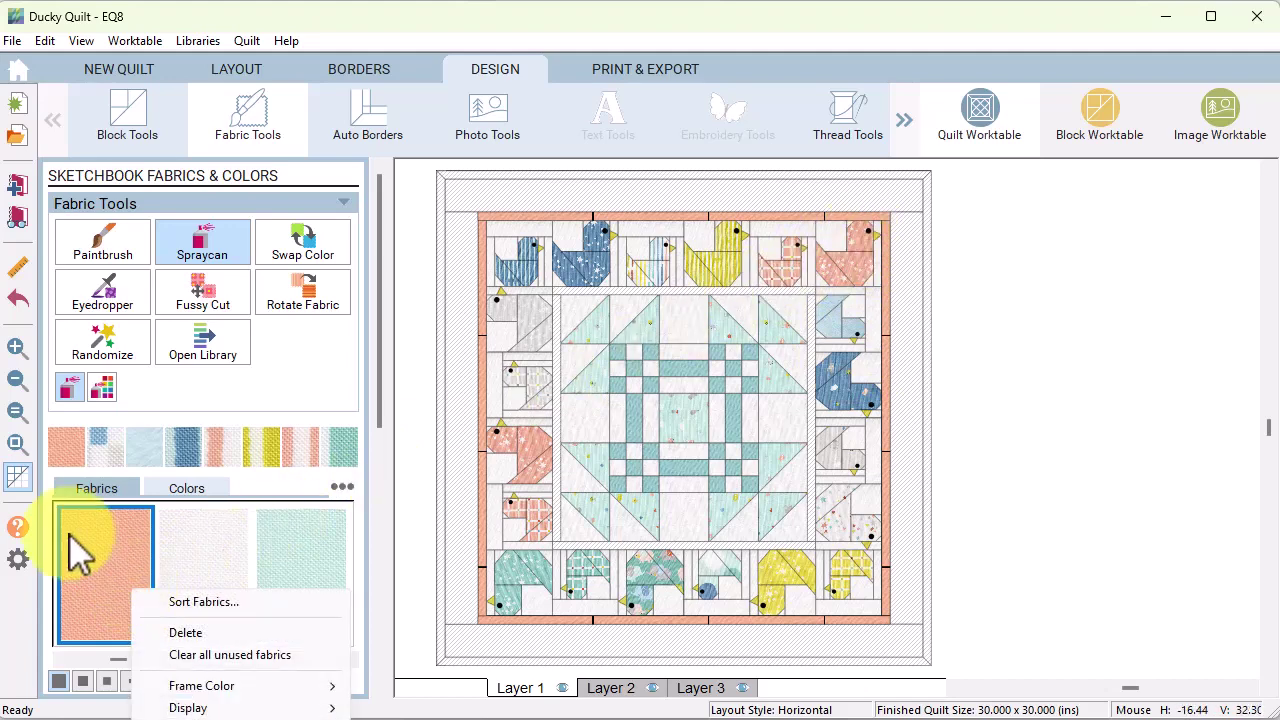
left_click(20, 216)
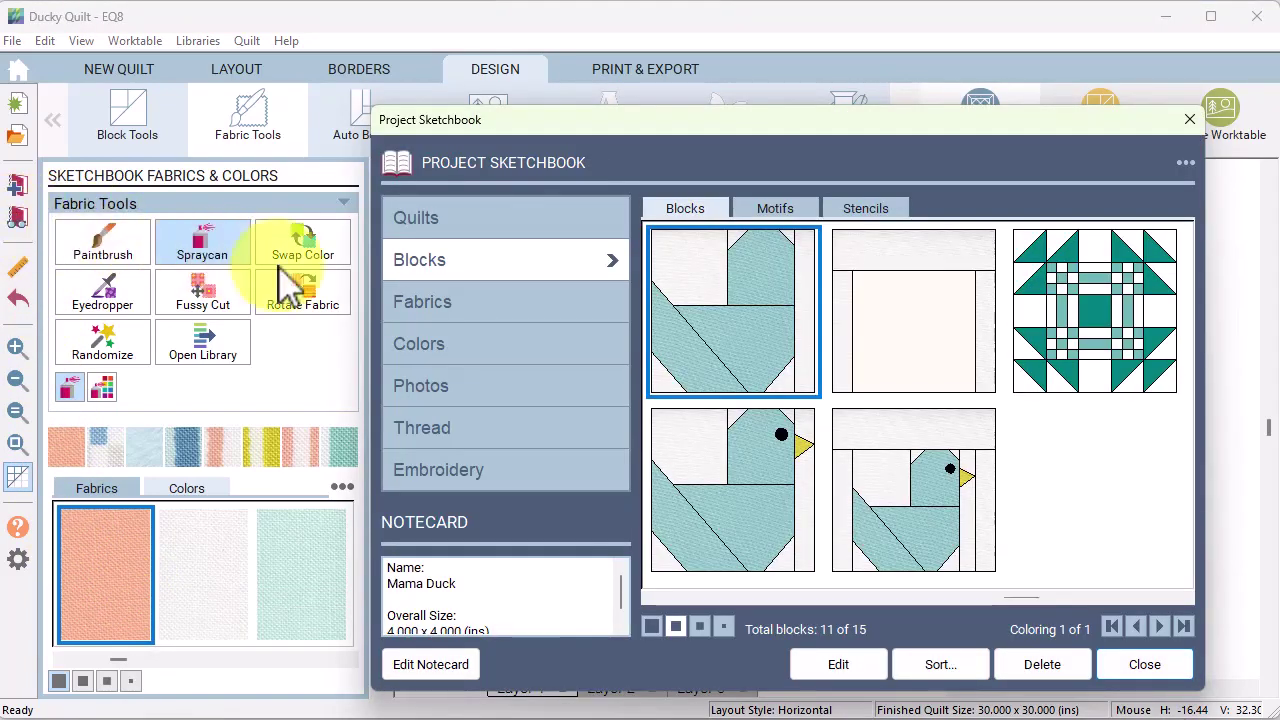
left_click(410, 292)
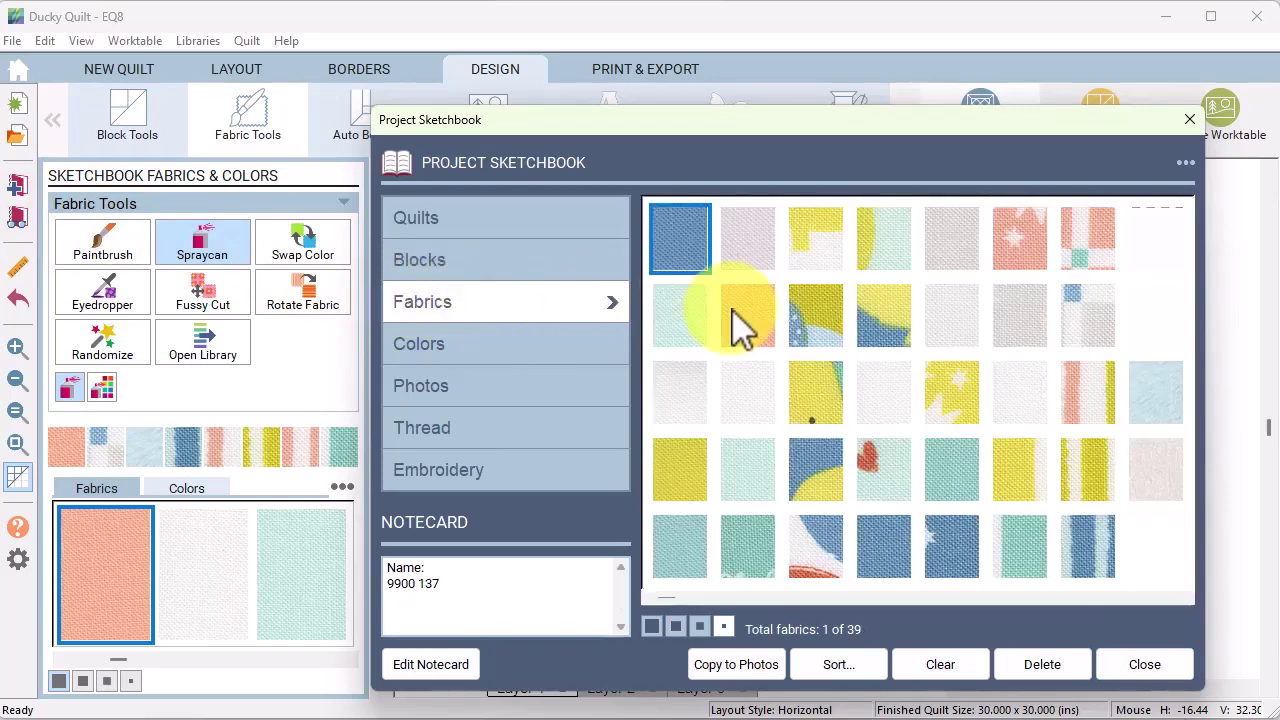
left_click(750, 322)
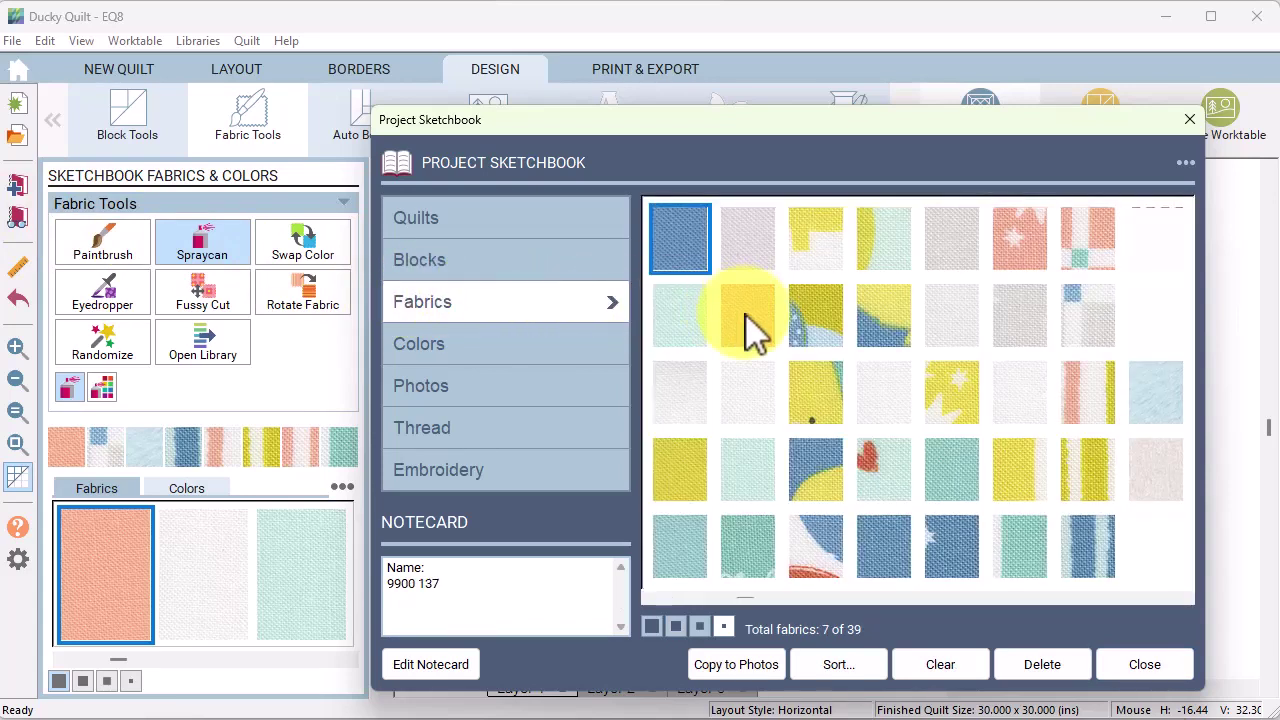
left_click(750, 664)
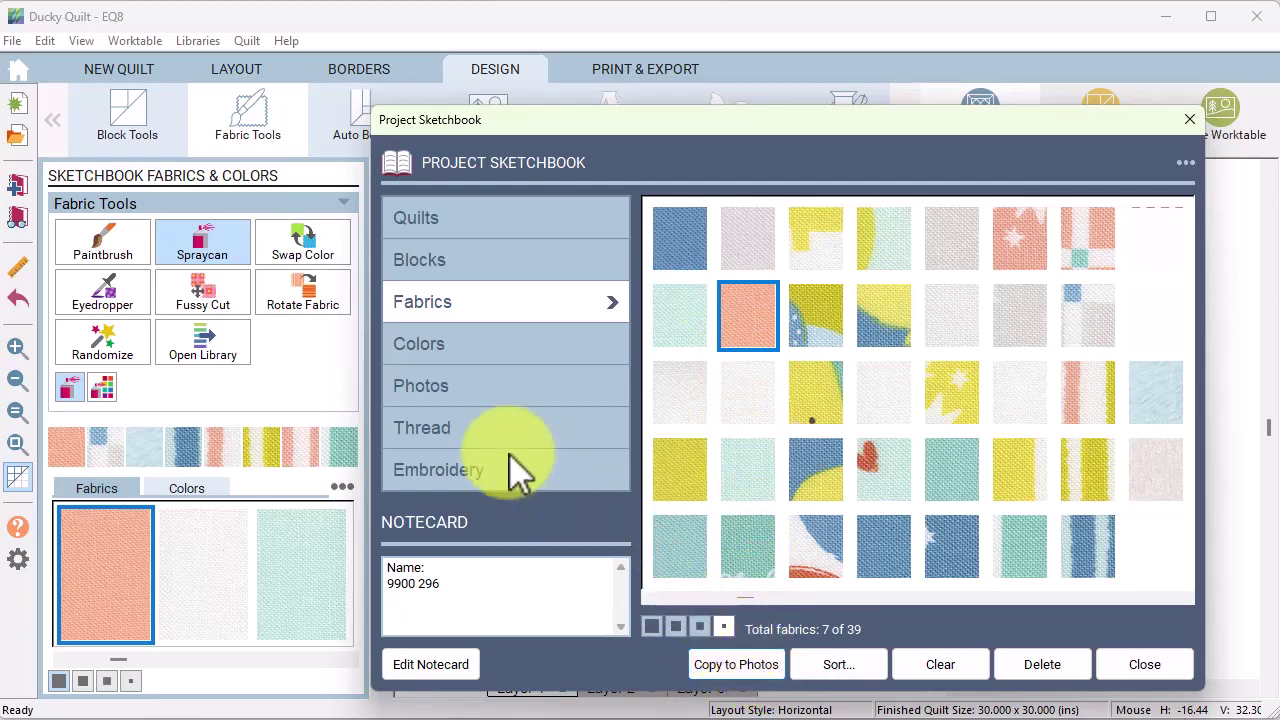
Step: Send the copied salmon photo to the Image Worktable for editing
left_click(440, 398)
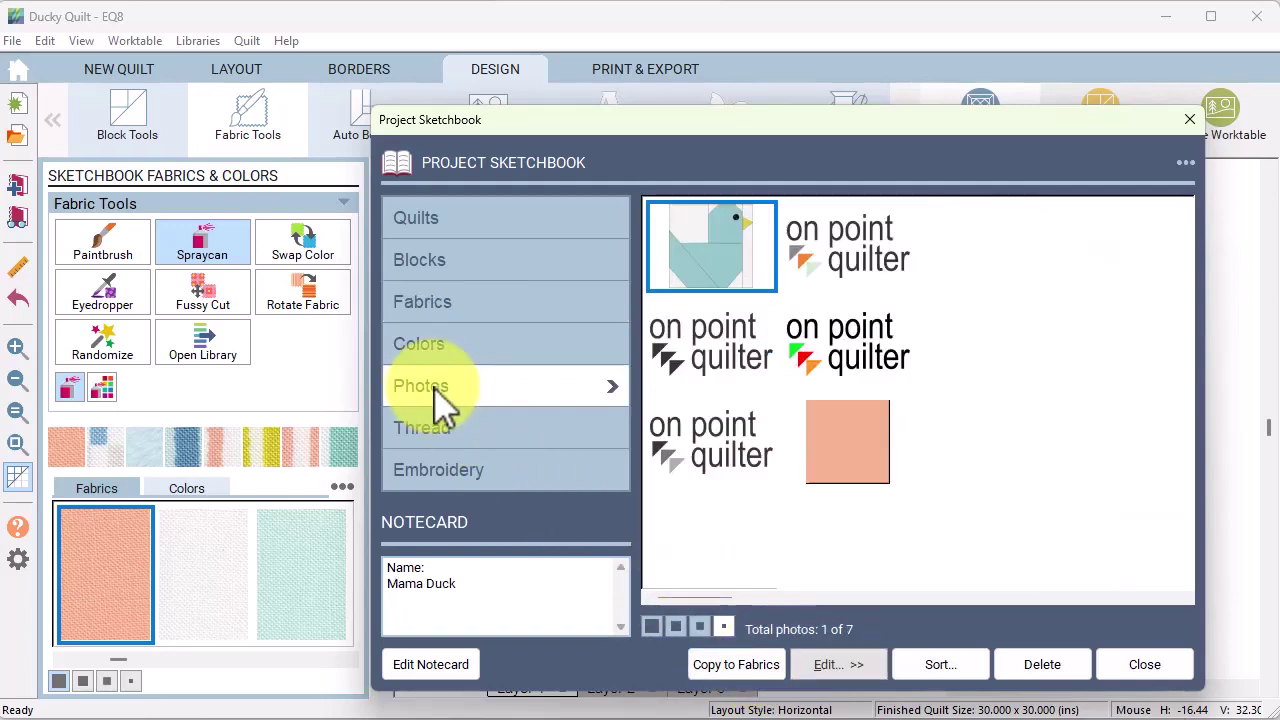
left_click(849, 449)
left_click(828, 670)
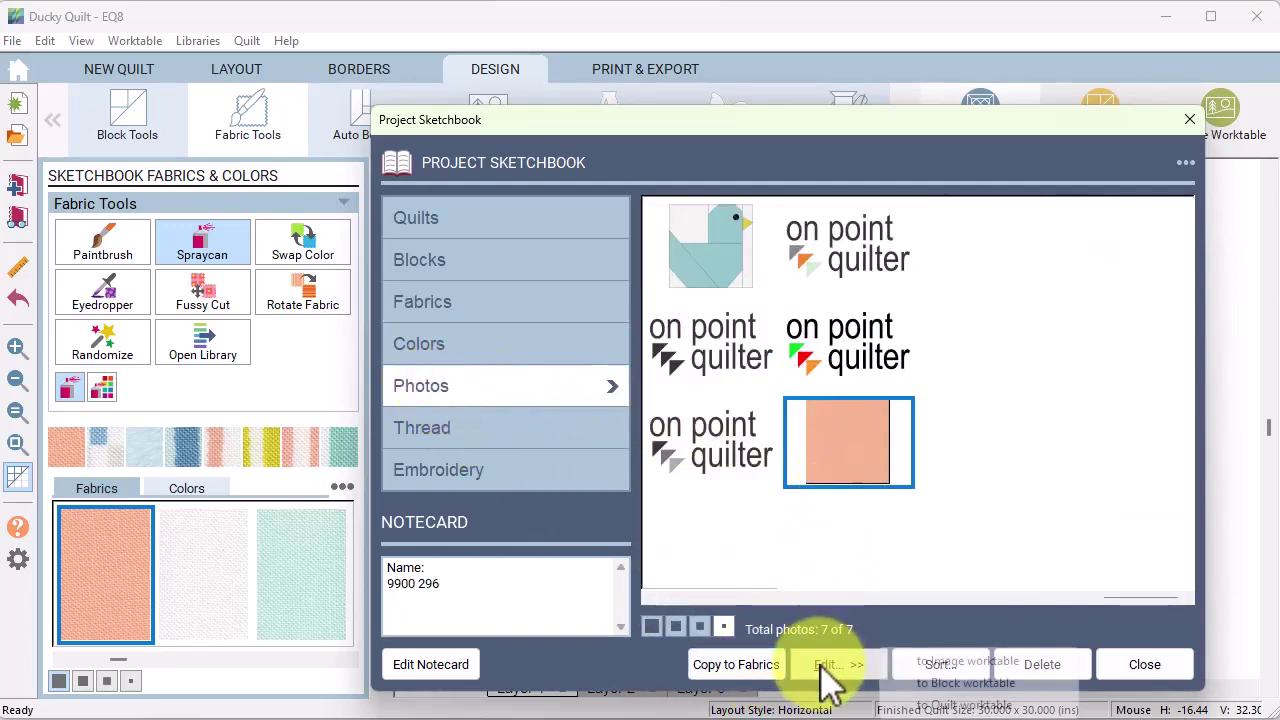
left_click(1003, 660)
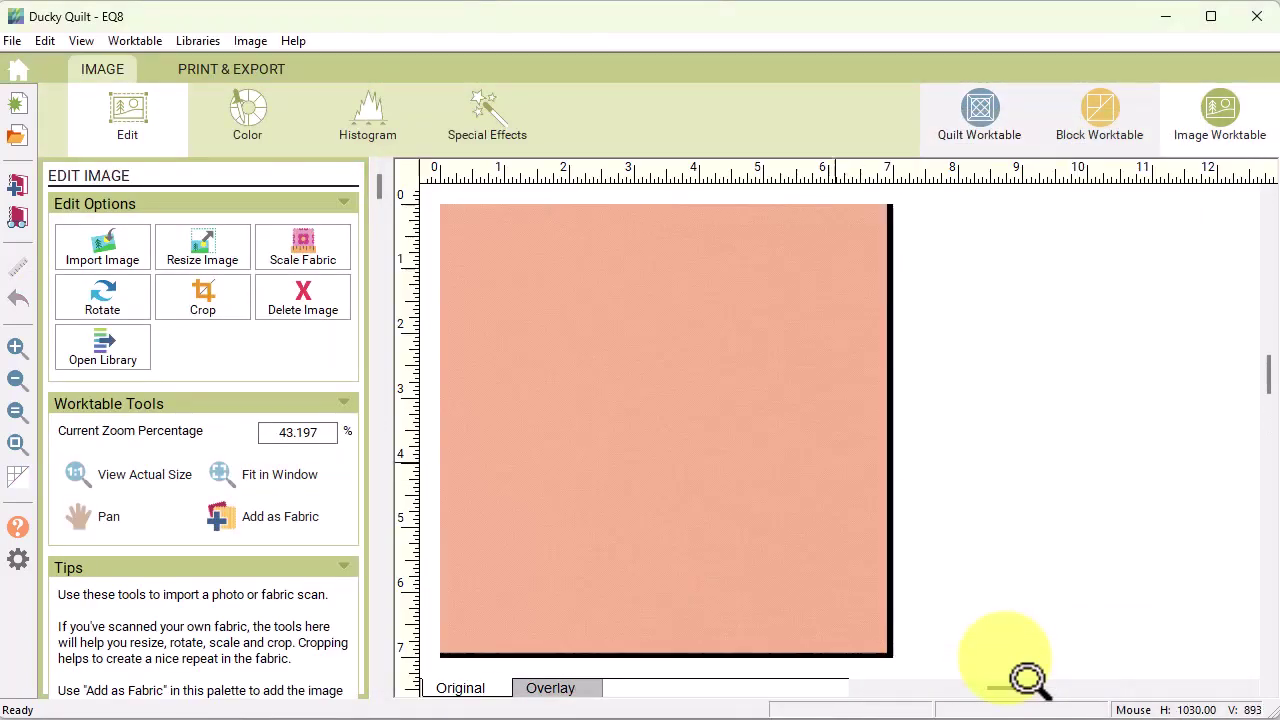
Step: Crop the salmon image to 6.800 x 6.846, add it as a fabric, and return to the quilt
left_click(200, 298)
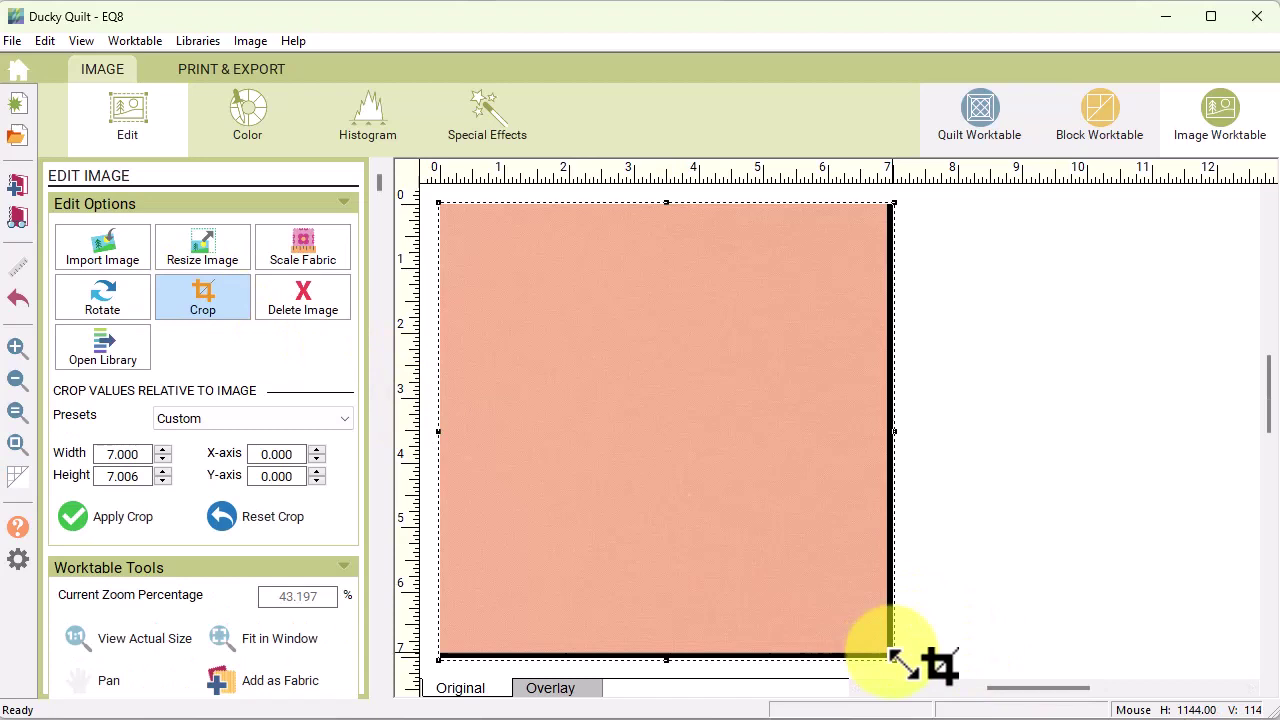
left_click_drag(893, 659, 886, 650)
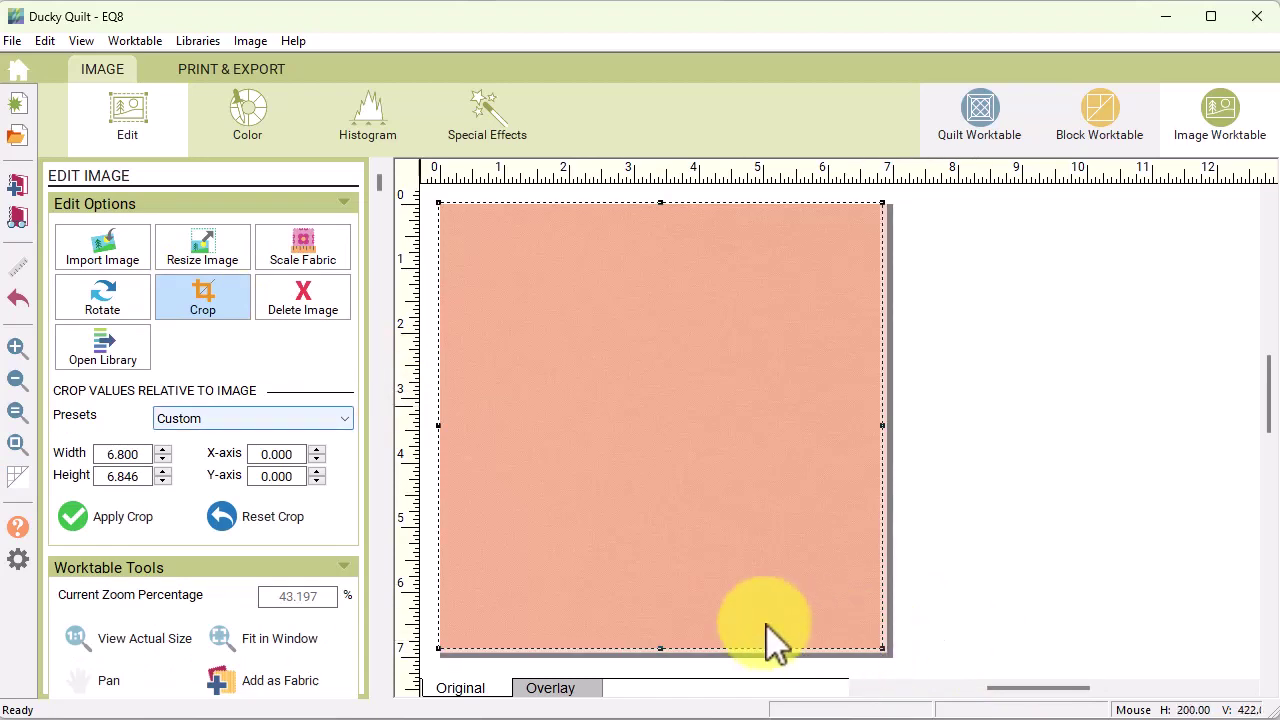
left_click(72, 532)
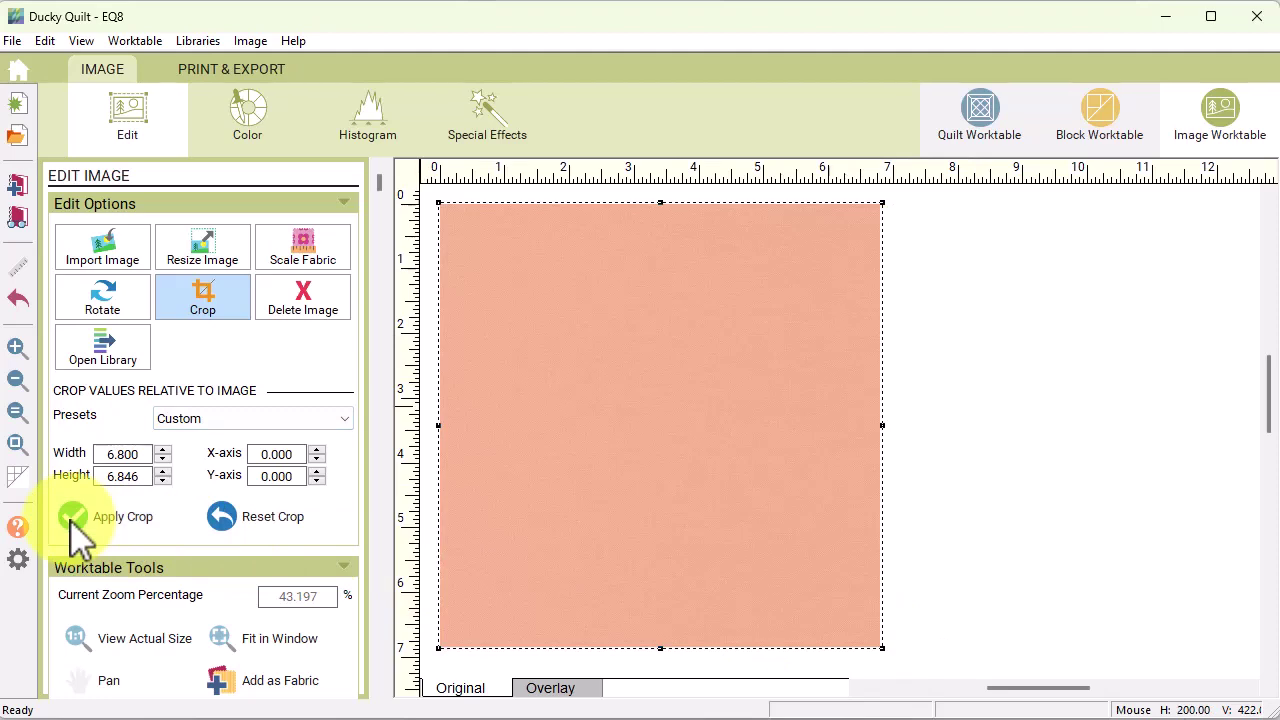
left_click(290, 680)
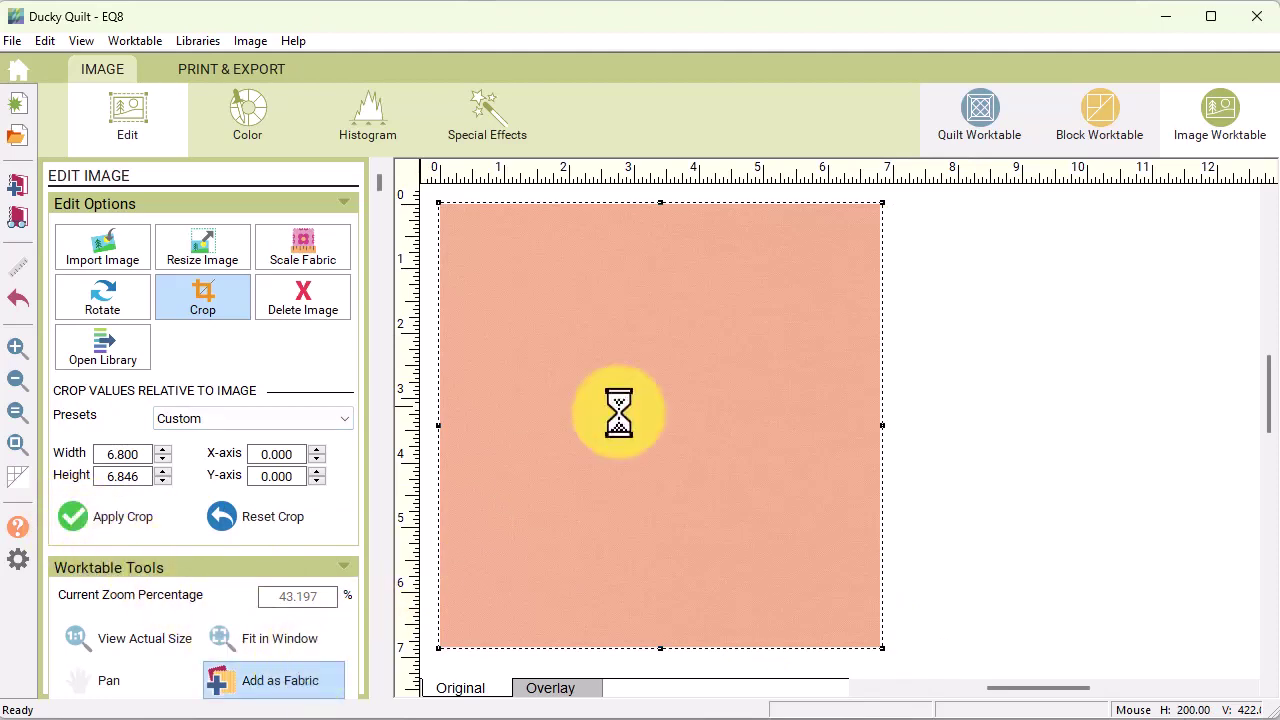
left_click(983, 118)
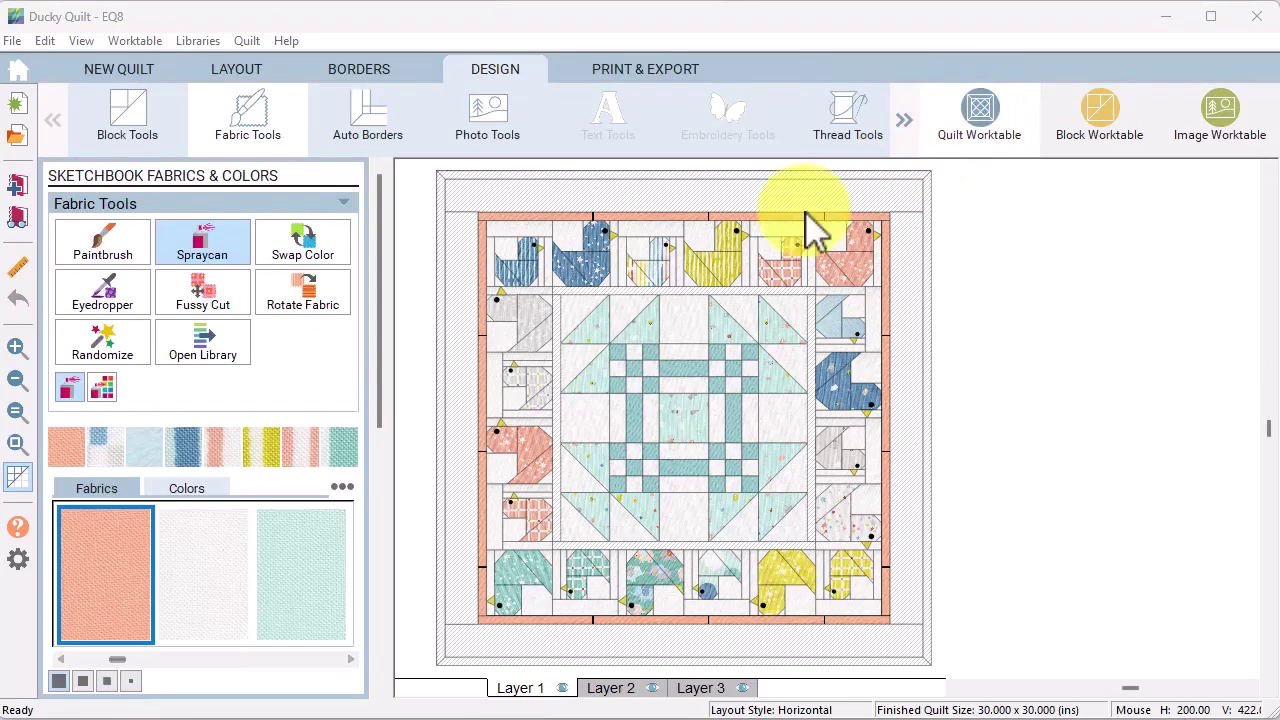
Step: Delete the first fabric from the fabric palette
right_click(109, 571)
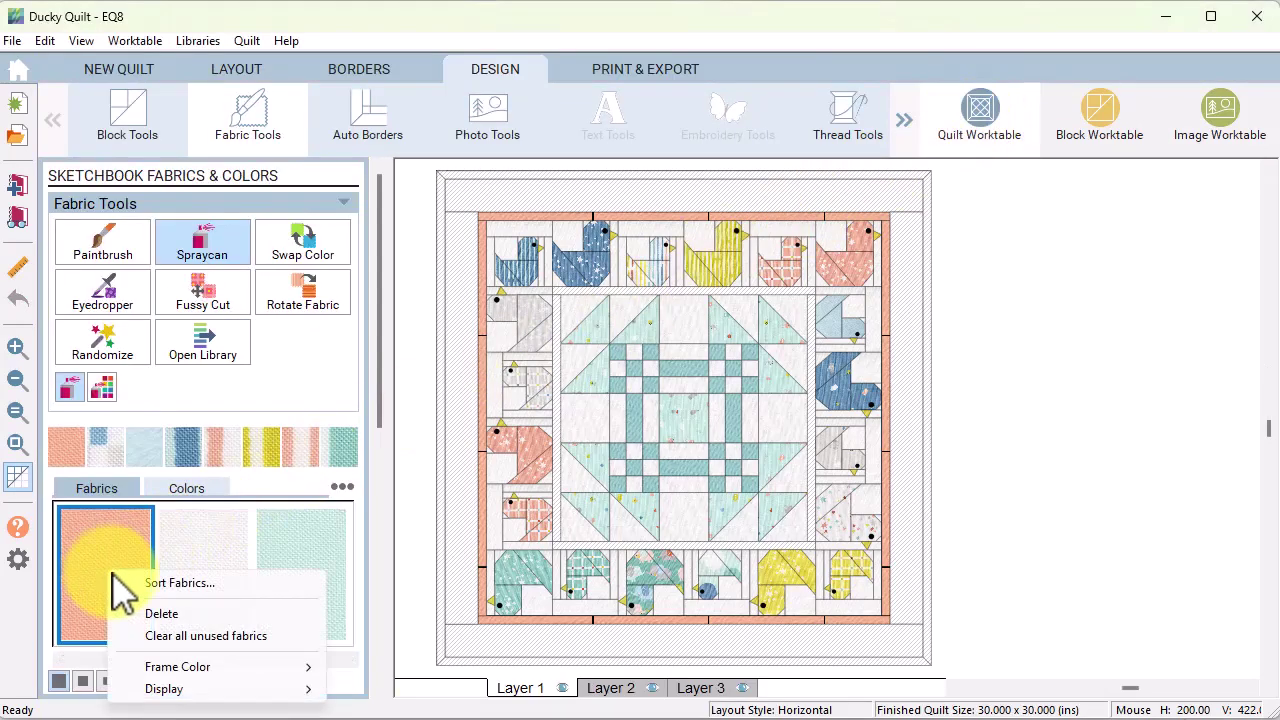
left_click(163, 614)
left_click(610, 416)
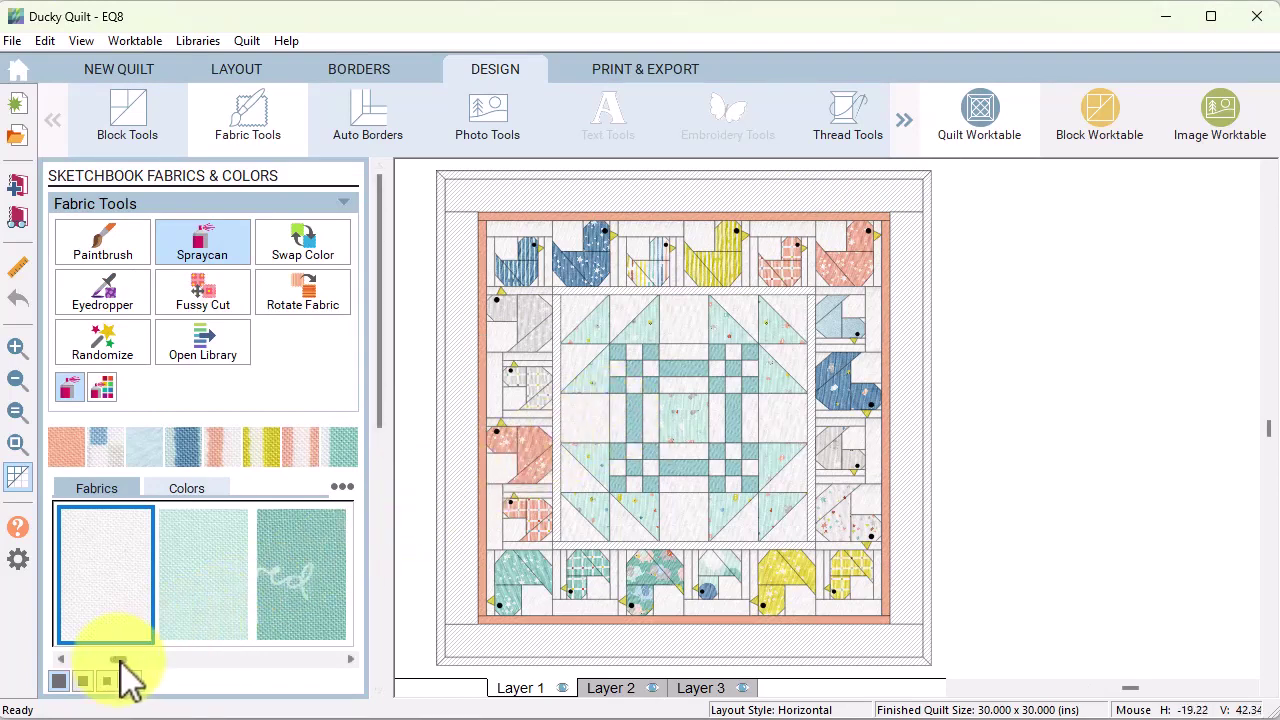
Step: Spray the salmon fabric onto the outermost thin border and the frame around the centre block
left_click_drag(119, 660, 333, 612)
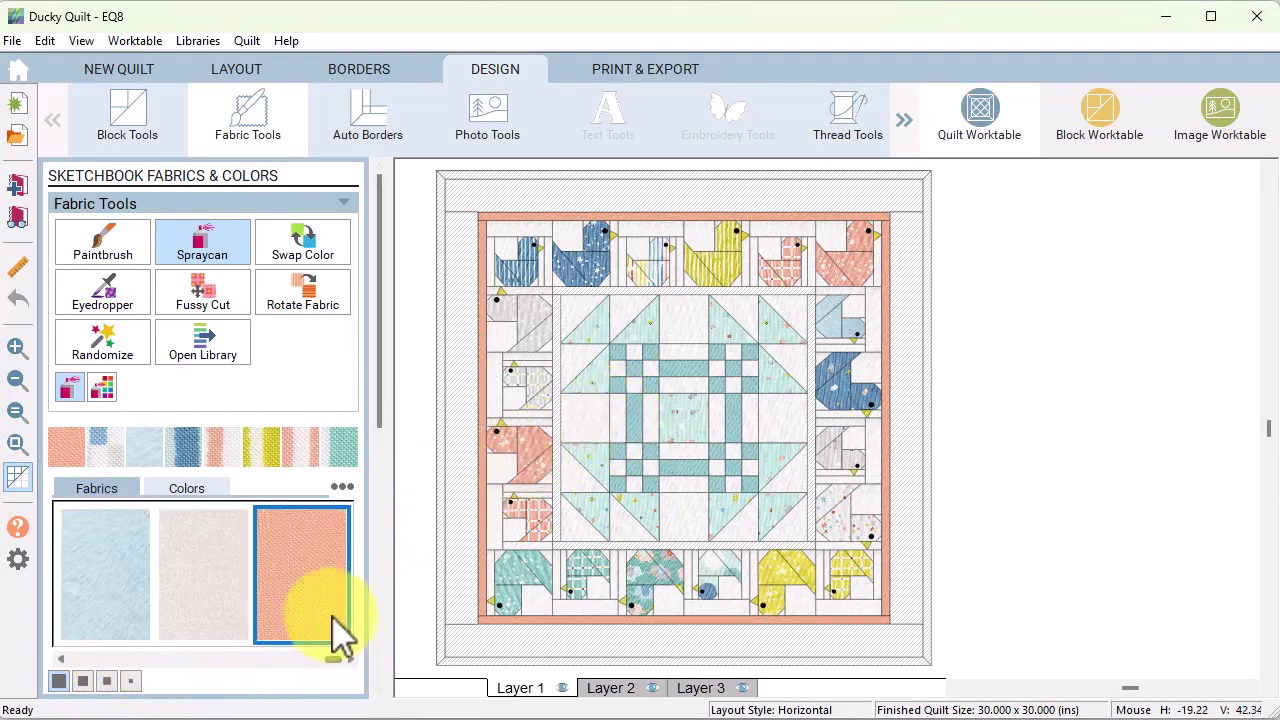
left_click(900, 391)
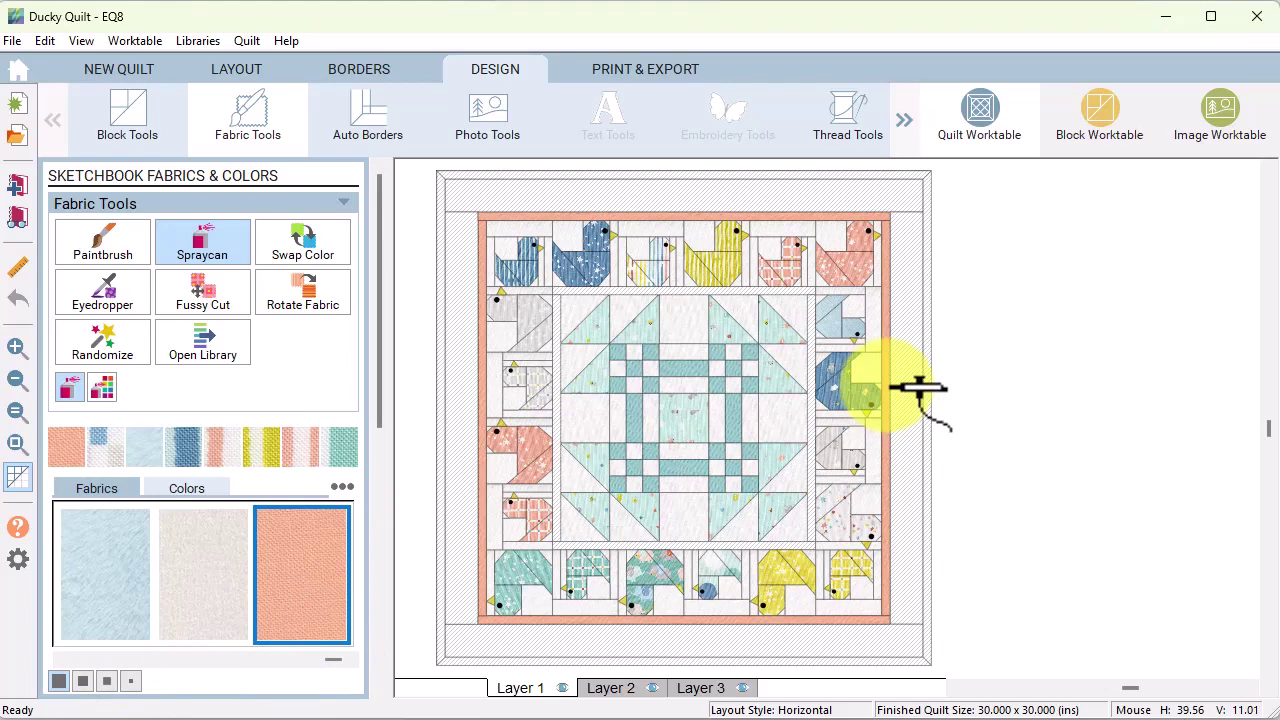
left_click(929, 325)
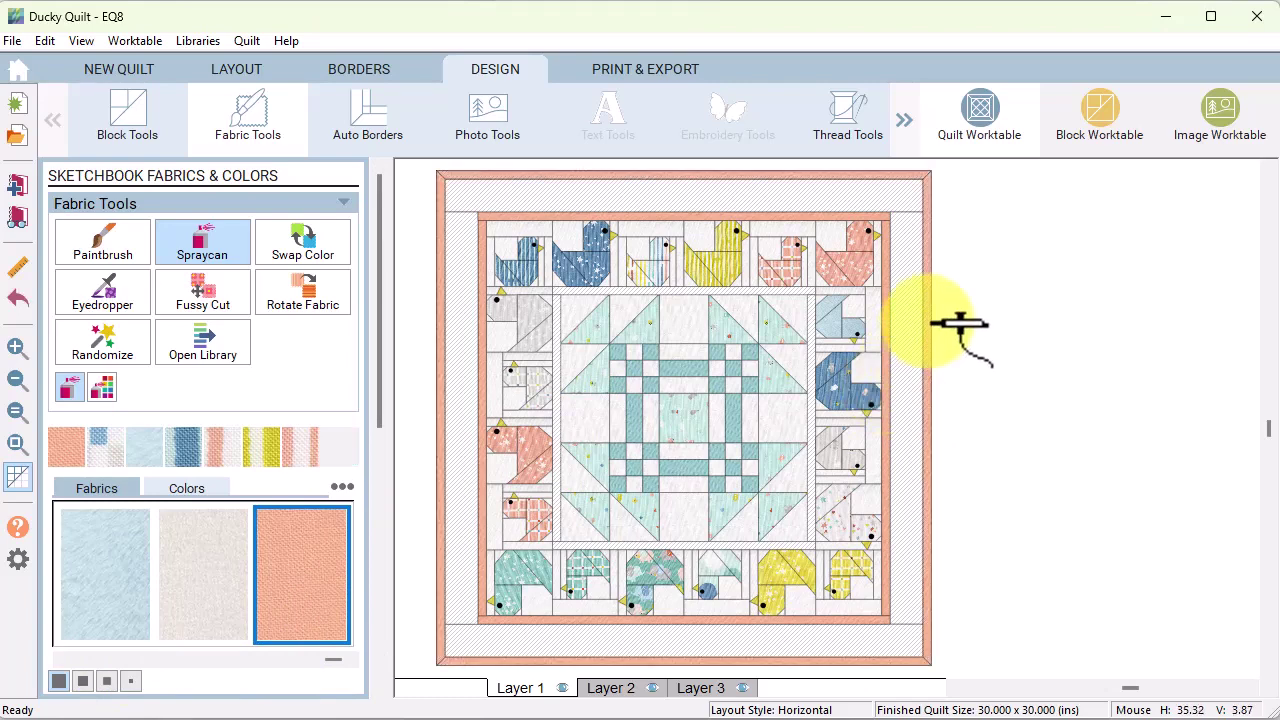
left_click(815, 292)
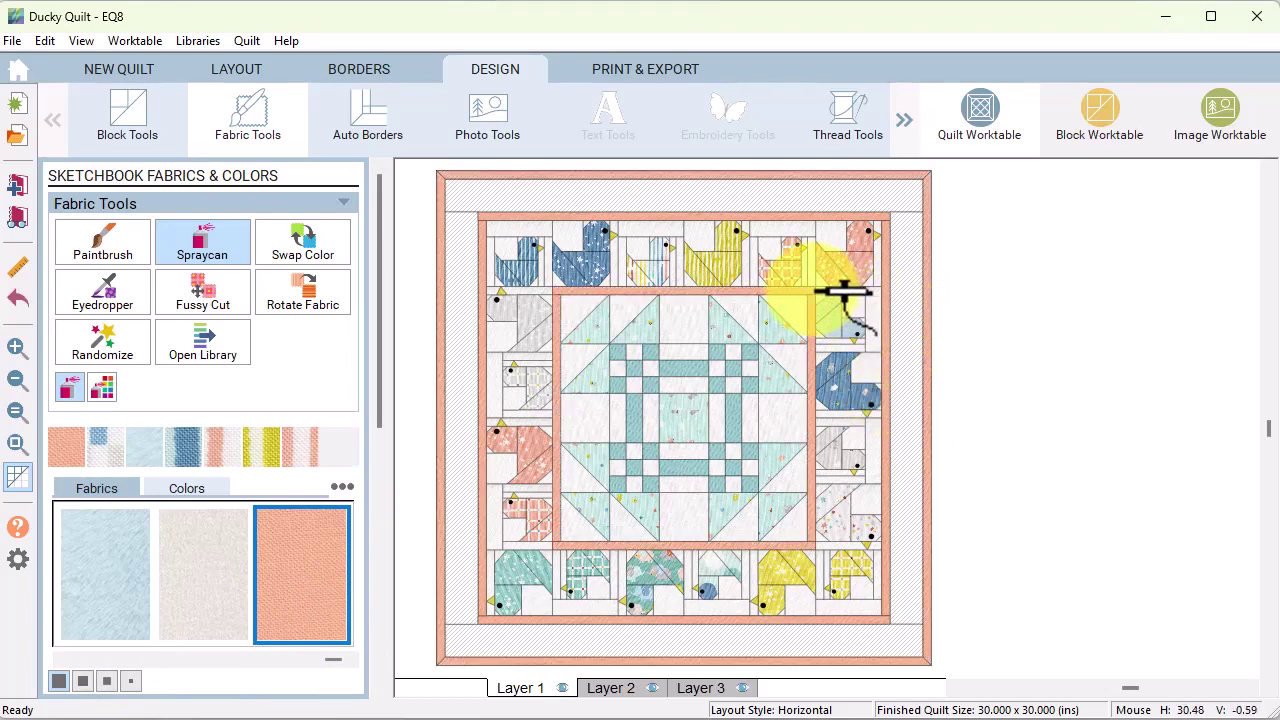
Step: Sample the white print onto the wide borders, make the centre square blue, and hide patch lines
left_click(100, 300)
left_click(704, 203)
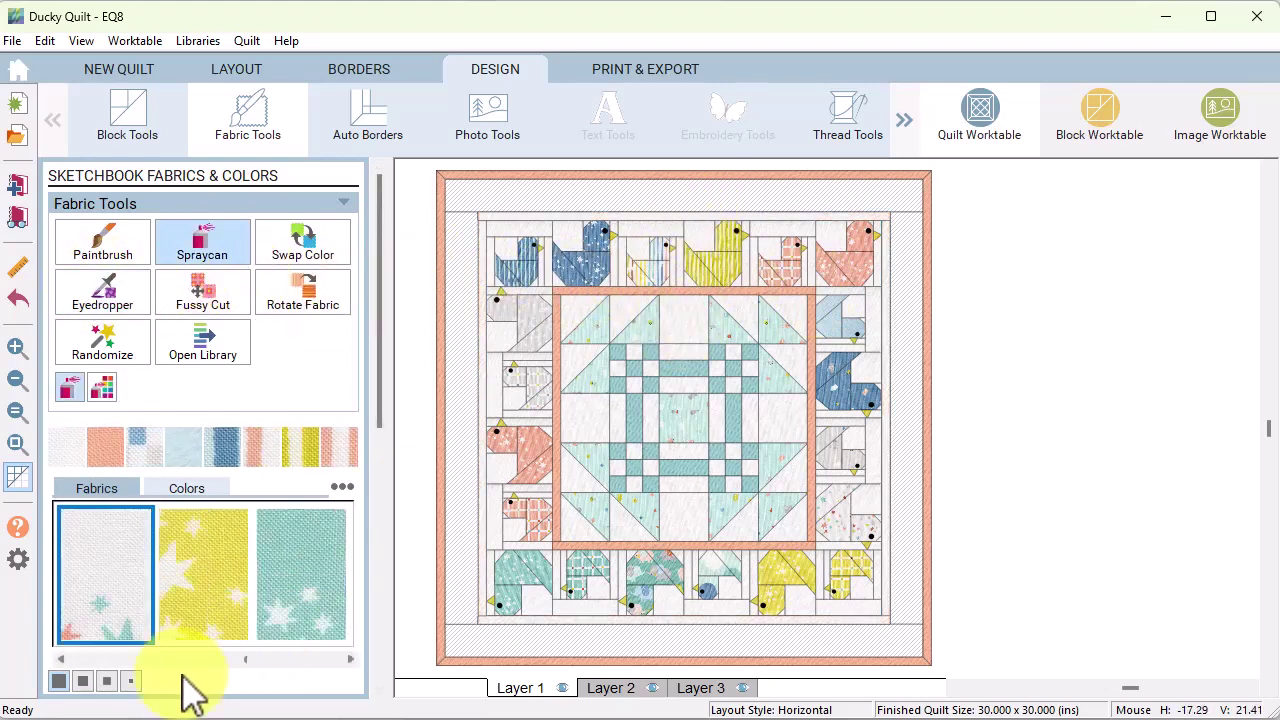
left_click_drag(183, 676, 287, 684)
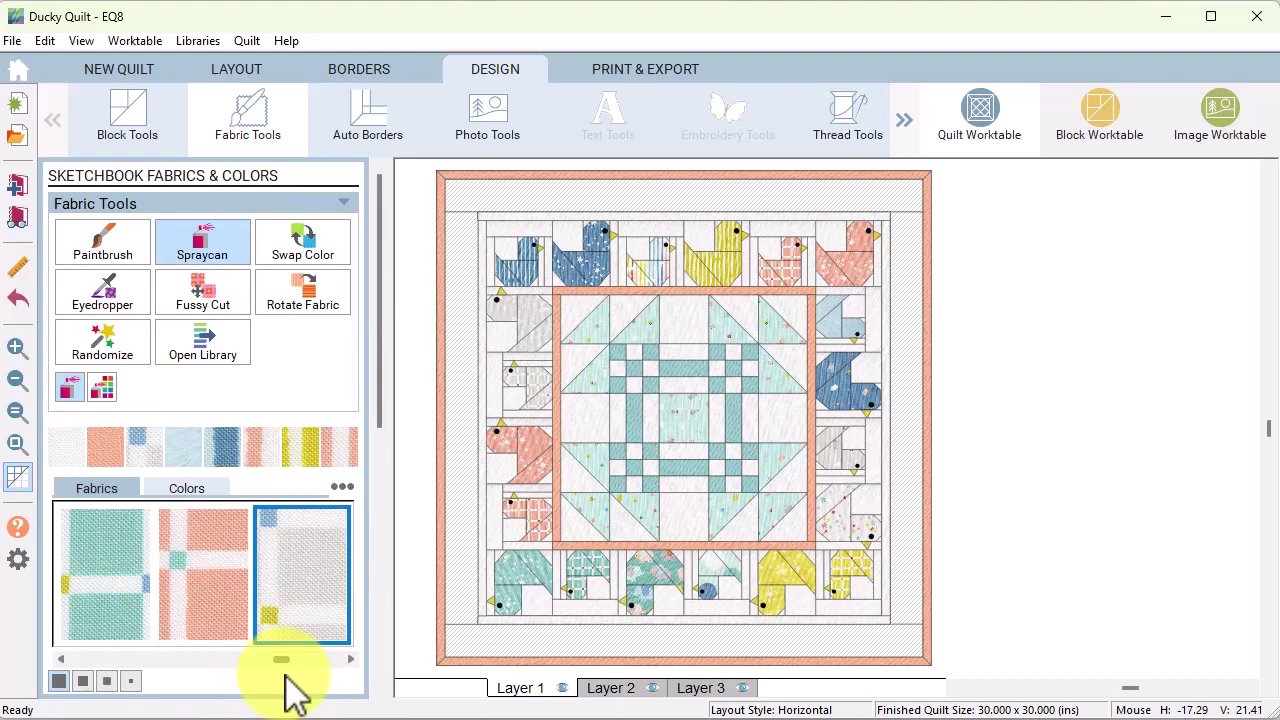
left_click(700, 194)
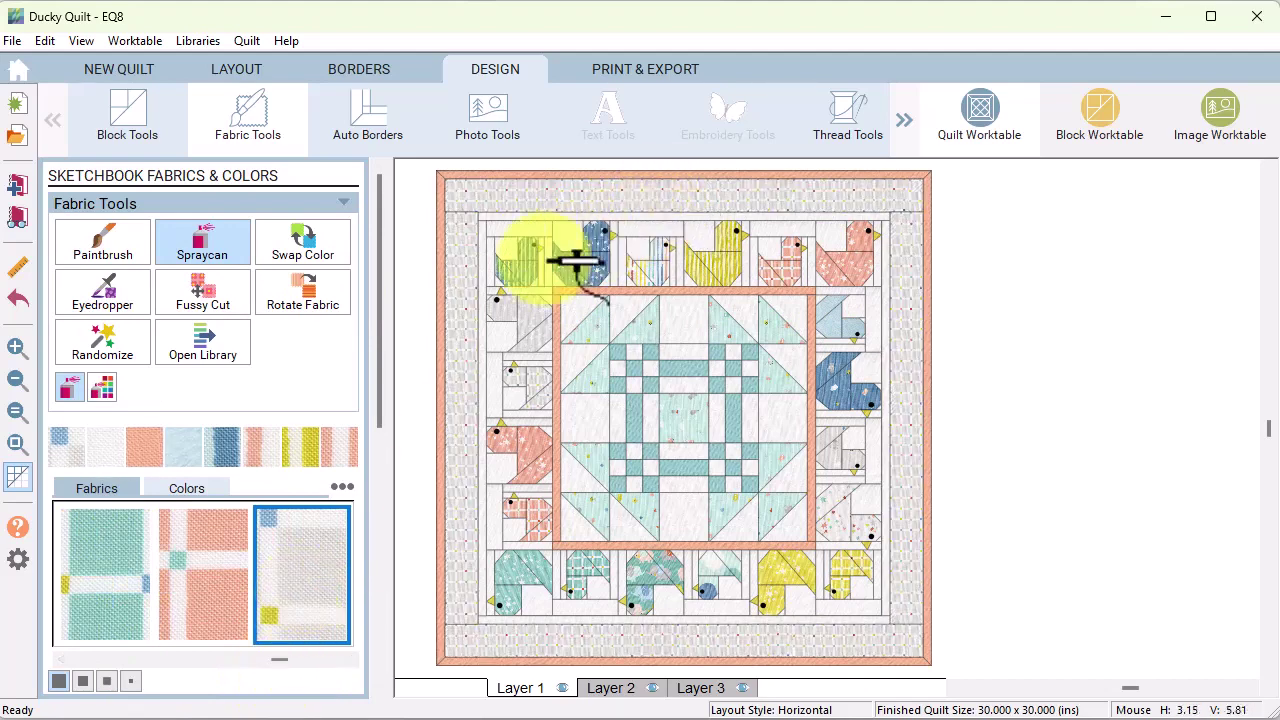
left_click(17, 480)
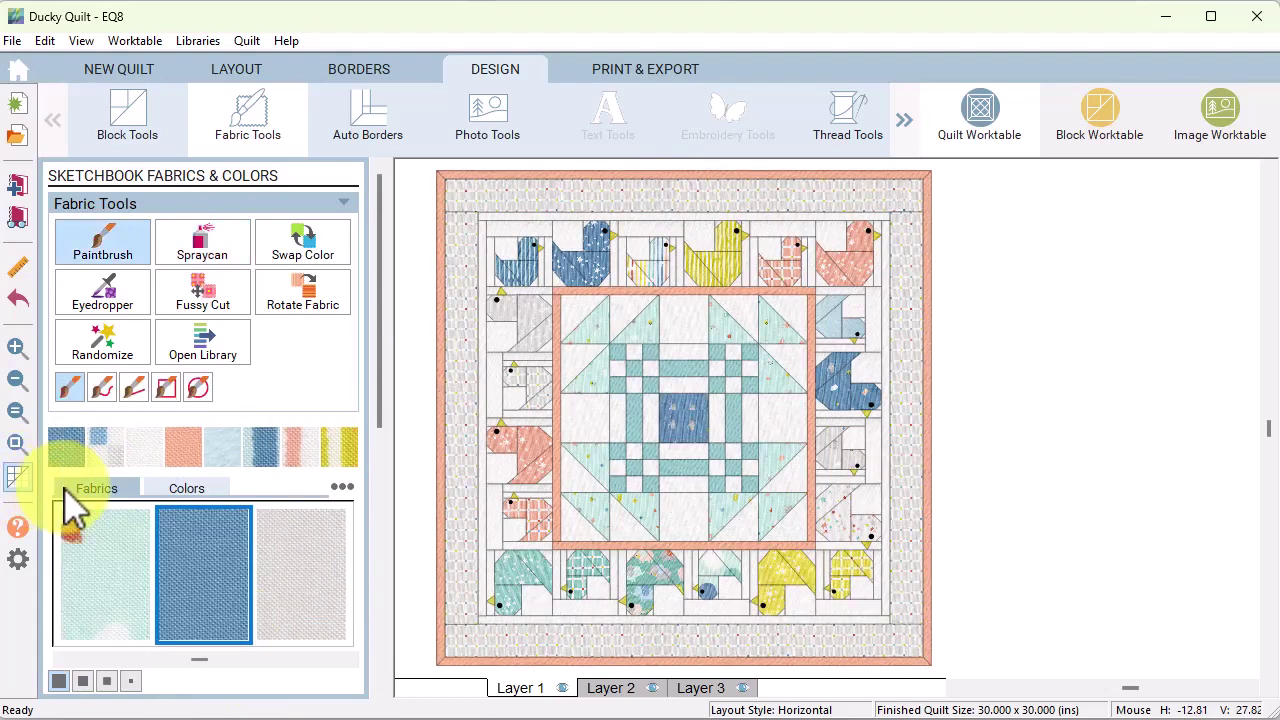
left_click(18, 480)
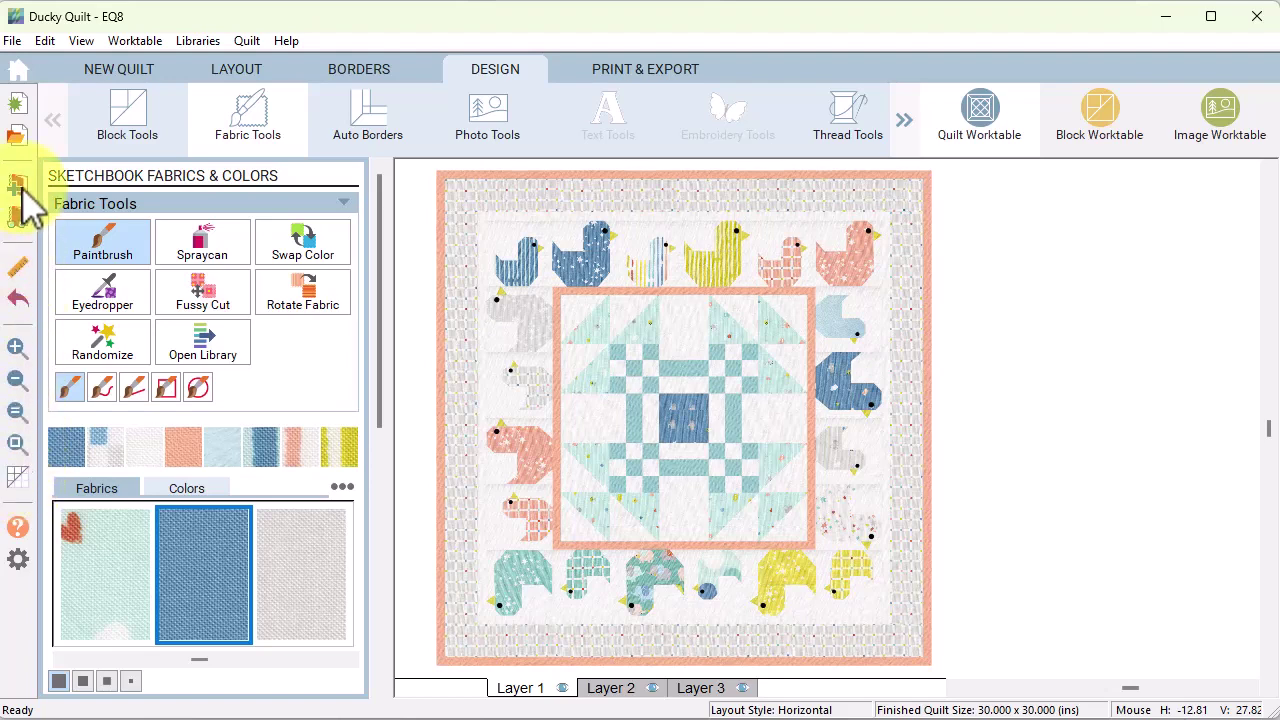
Step: Paint the outer mitered border and the narrow centre-block frame with the blue fabric
left_click(207, 605)
left_click_drag(200, 663, 78, 663)
left_click(102, 580)
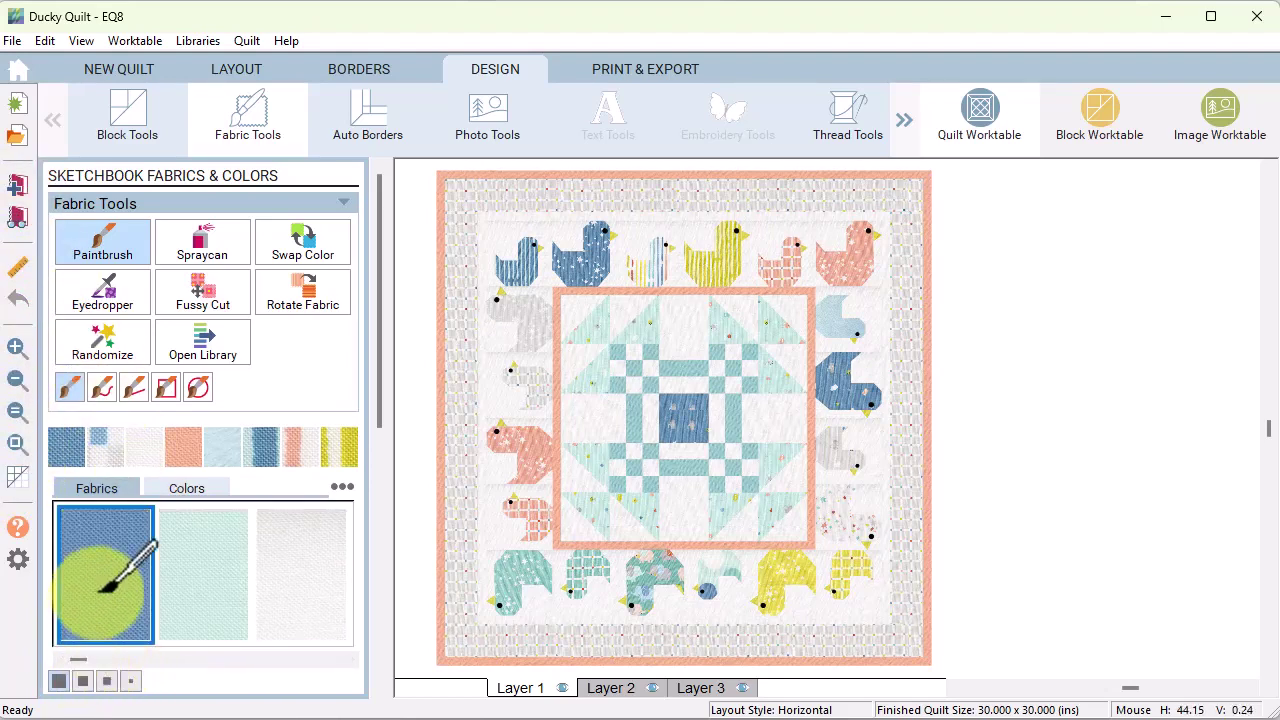
left_click(930, 201)
left_click(813, 332)
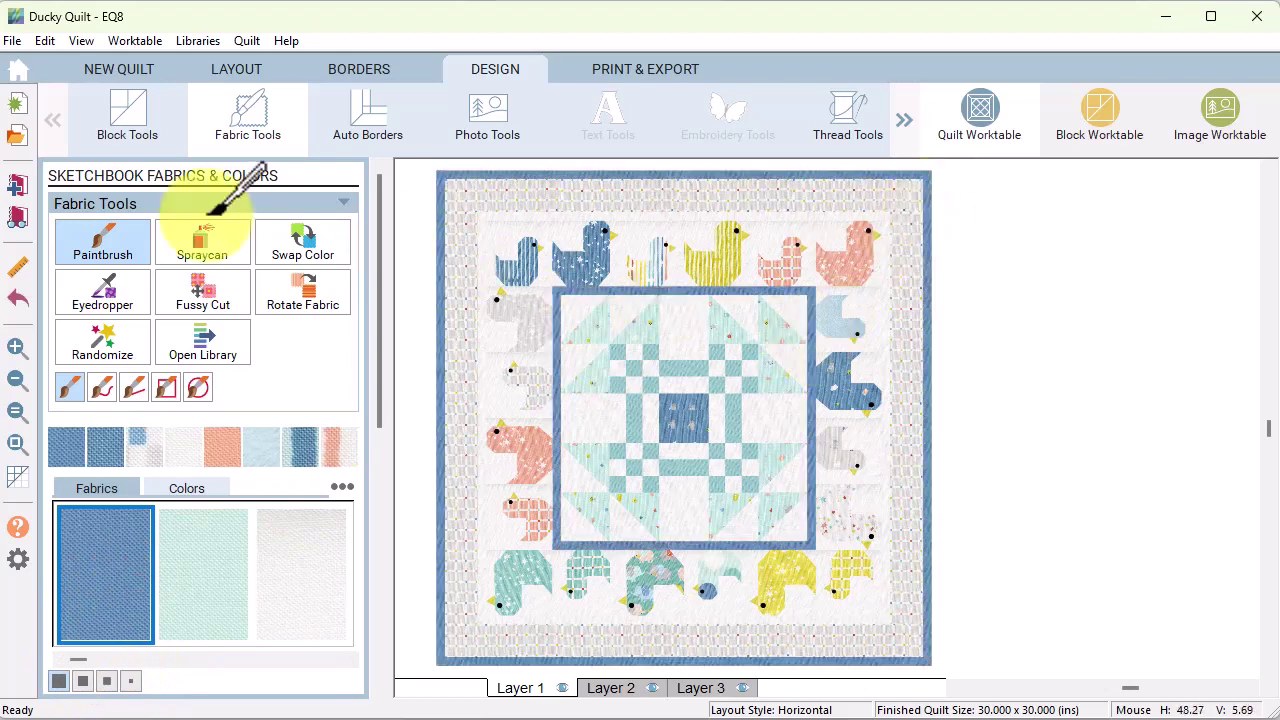